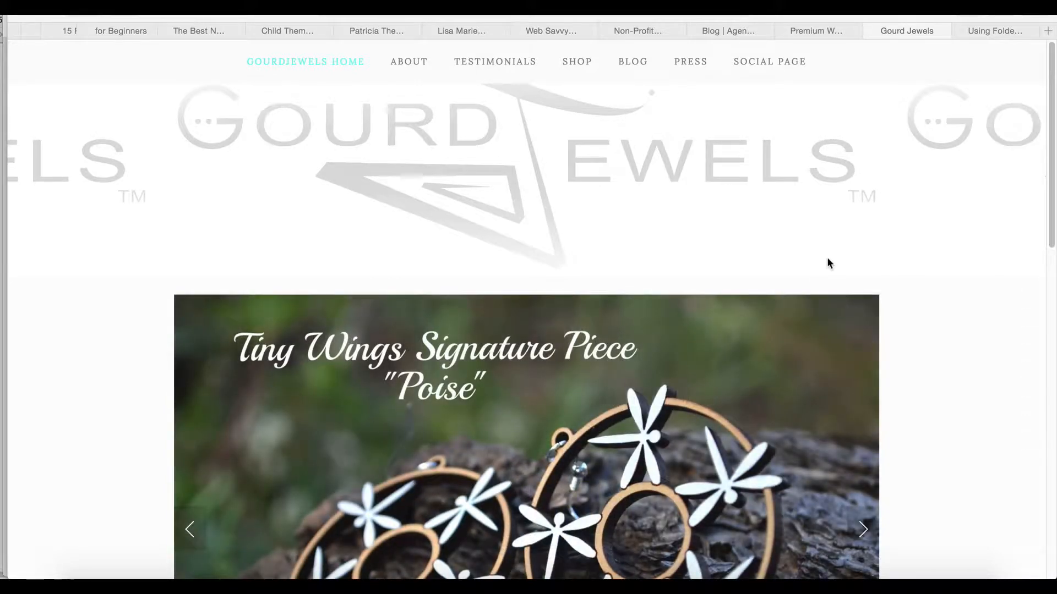
Look over the GourdJewels home page and browse the products in the shop's Tiny Wings Collection
{"action": "scroll", "coordinate": [827, 258], "scroll_direction": "down", "scroll_amount": 3}
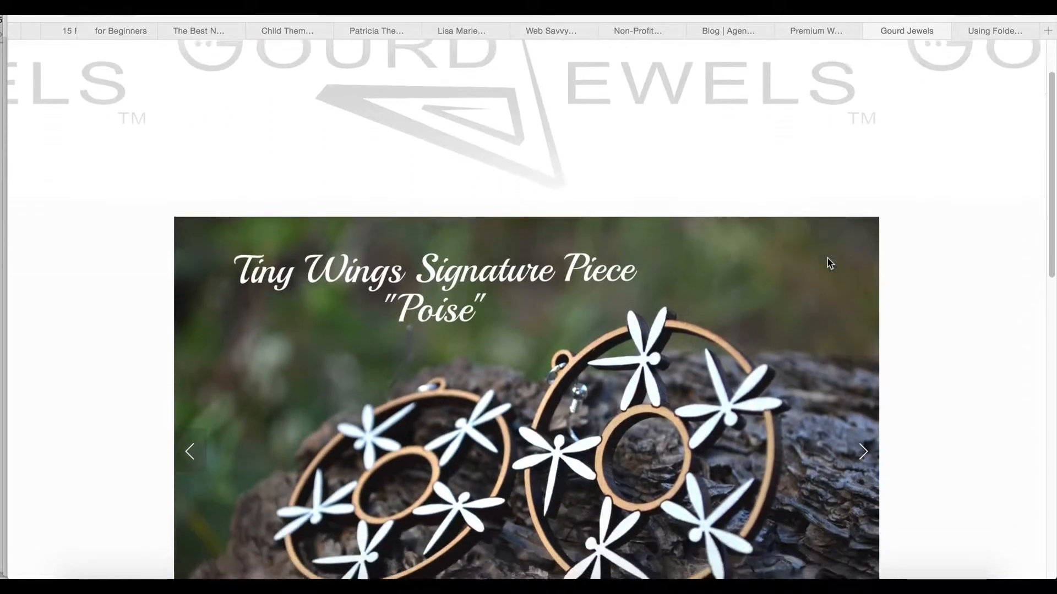
{"action": "scroll", "coordinate": [827, 259], "scroll_direction": "down", "scroll_amount": 5}
{"action": "scroll", "coordinate": [827, 257], "scroll_direction": "up", "scroll_amount": 9}
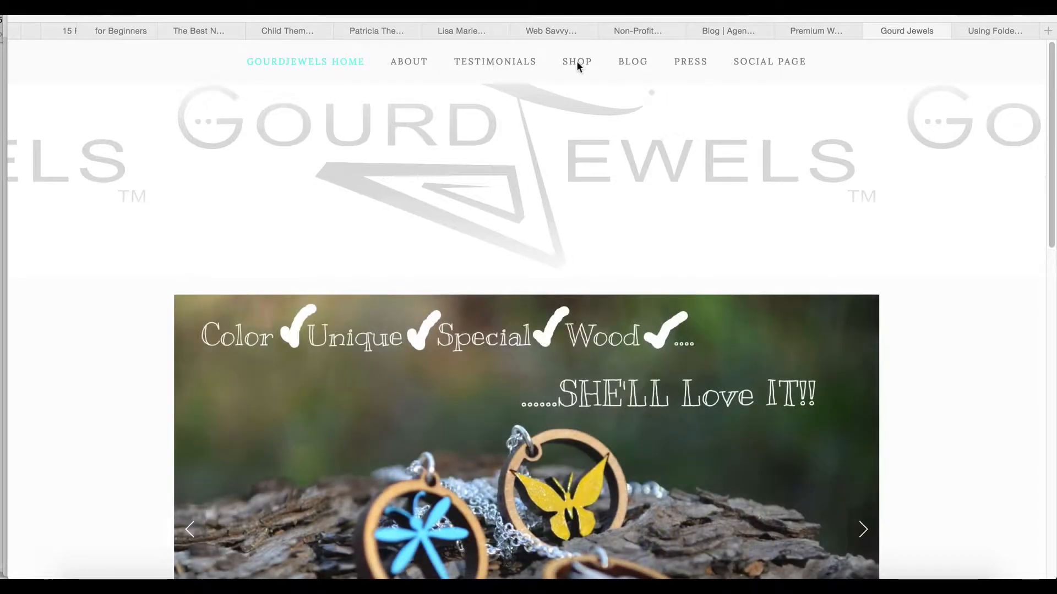
{"action": "mouse_move", "coordinate": [571, 67]}
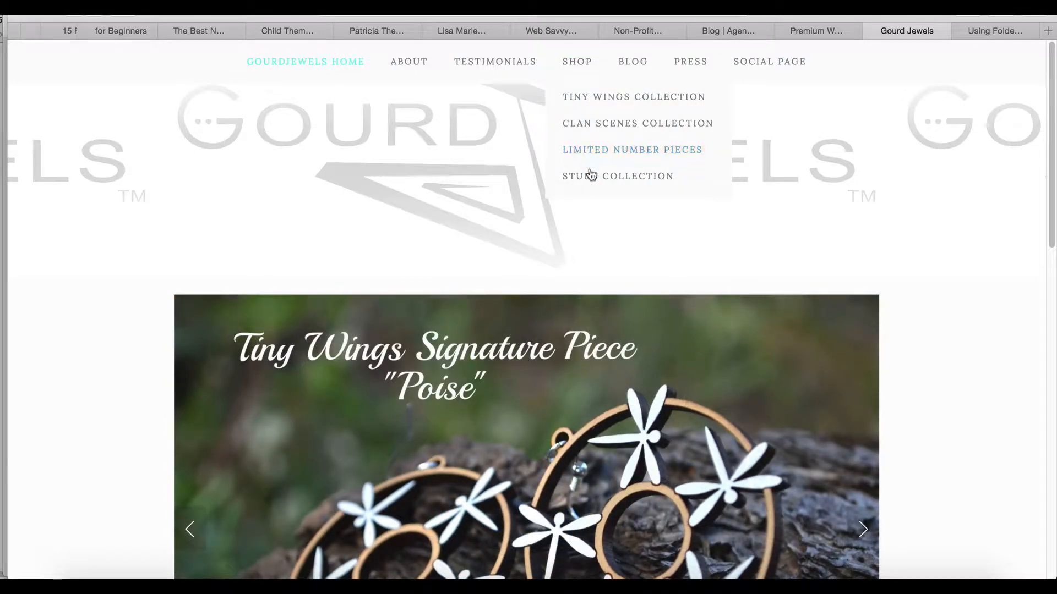
{"action": "left_click", "coordinate": [608, 99]}
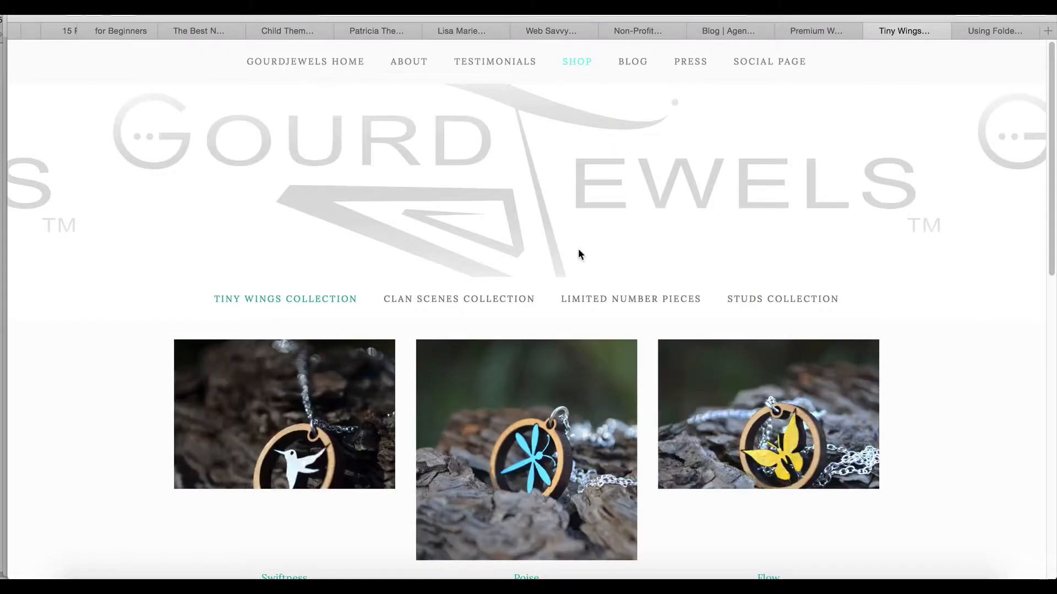
{"action": "scroll", "coordinate": [578, 252], "scroll_direction": "down", "scroll_amount": 3}
{"action": "scroll", "coordinate": [580, 255], "scroll_direction": "down", "scroll_amount": 5}
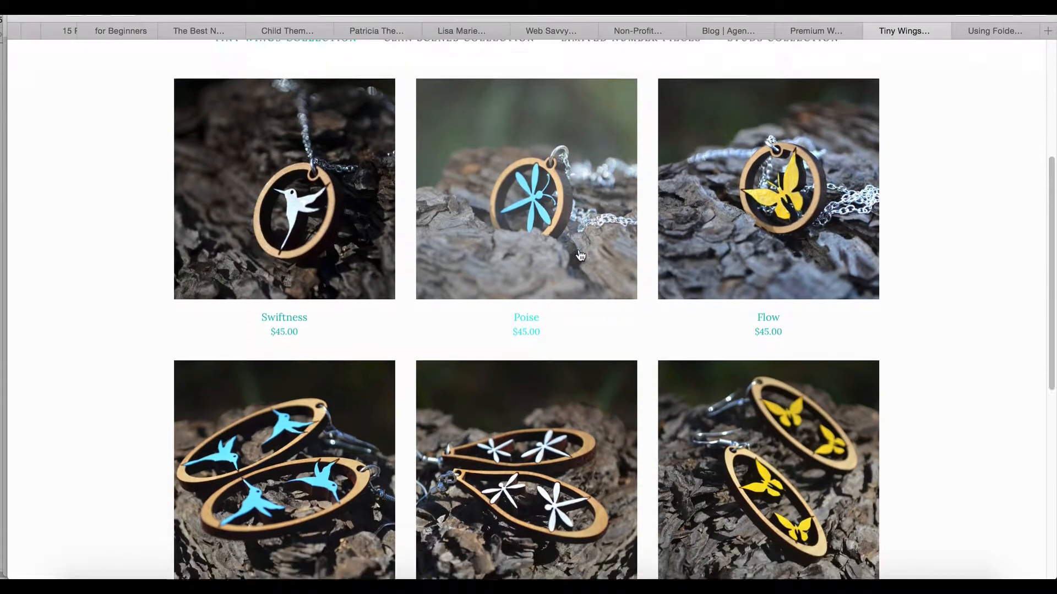
{"action": "scroll", "coordinate": [580, 255], "scroll_direction": "up", "scroll_amount": 2}
{"action": "scroll", "coordinate": [581, 255], "scroll_direction": "up", "scroll_amount": 1}
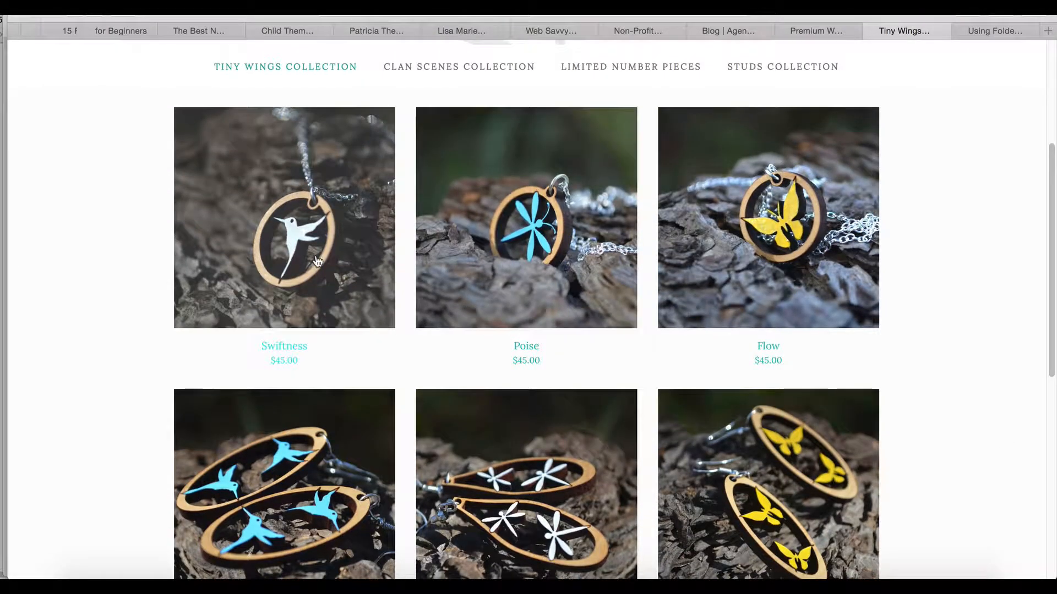
View the Swiftness pendant's product page, including its description and color choices
{"action": "left_click", "coordinate": [315, 258]}
{"action": "scroll", "coordinate": [432, 390], "scroll_direction": "down", "scroll_amount": 5}
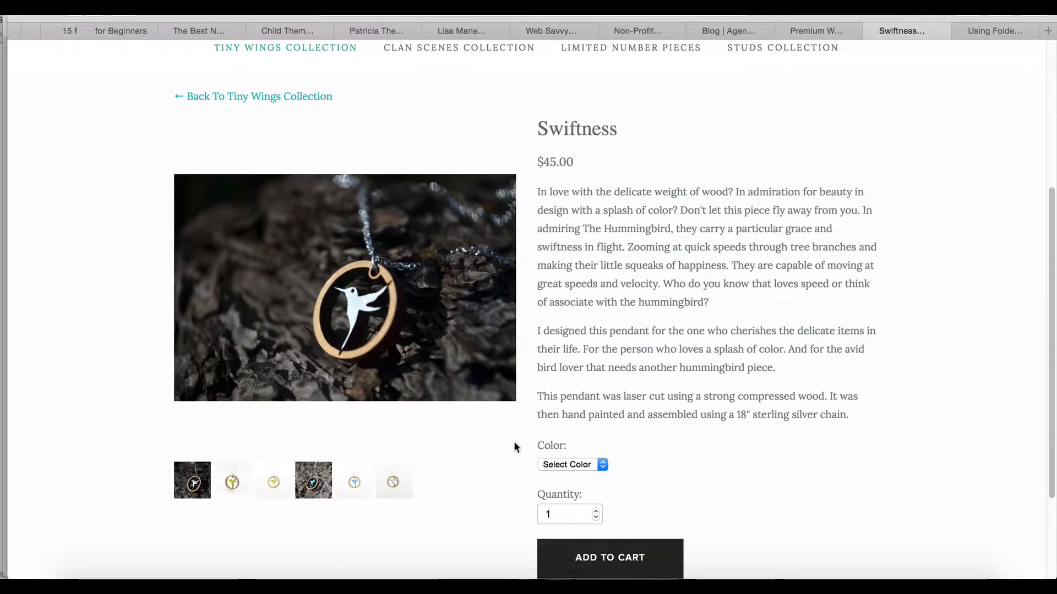
{"action": "scroll", "coordinate": [513, 445], "scroll_direction": "down", "scroll_amount": 2}
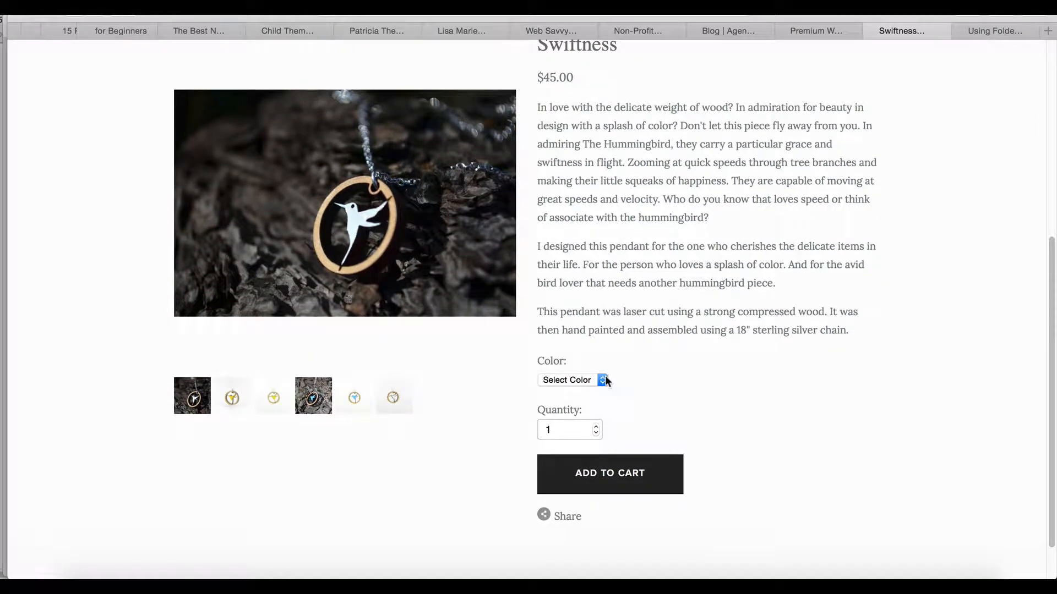
{"action": "left_click", "coordinate": [604, 378]}
{"action": "left_click", "coordinate": [617, 388]}
{"action": "scroll", "coordinate": [651, 451], "scroll_direction": "up", "scroll_amount": 8}
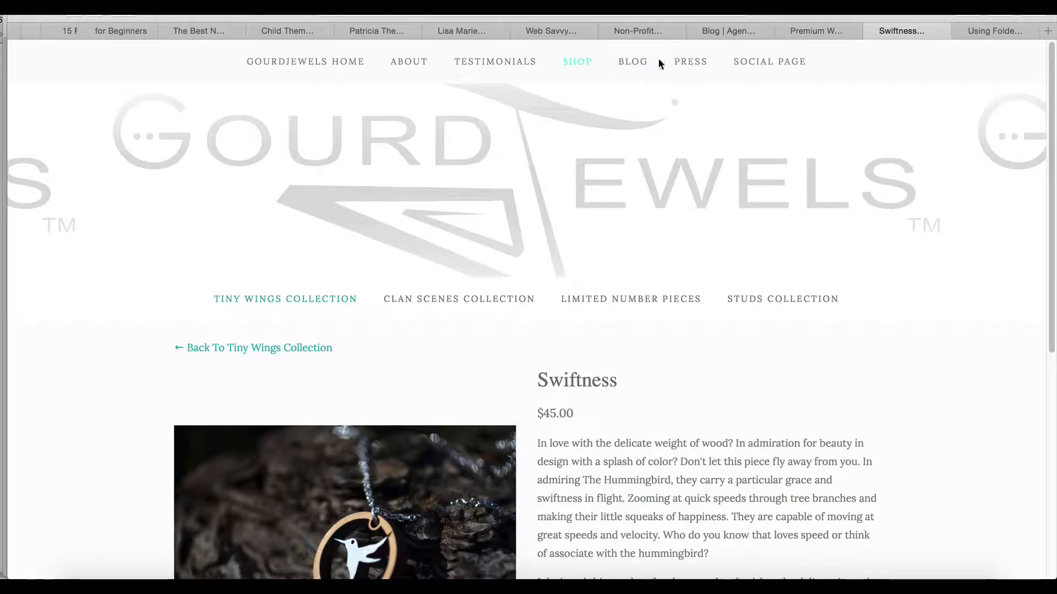
Open the GourdJewels Press page and look through its features down to the fan sign-up form
{"action": "left_click", "coordinate": [690, 62]}
{"action": "scroll", "coordinate": [613, 199], "scroll_direction": "down", "scroll_amount": 3}
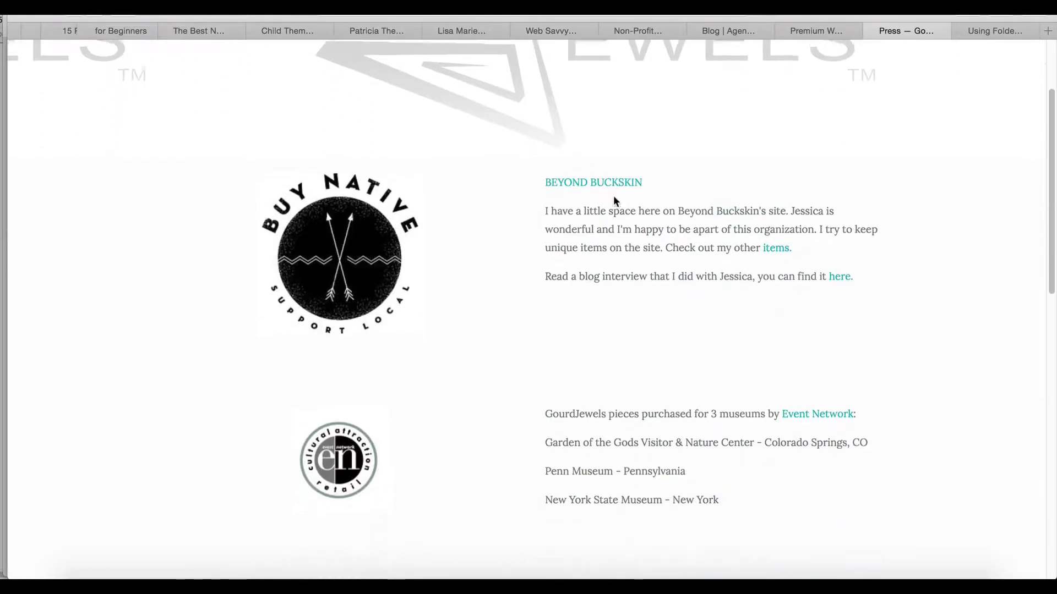
{"action": "scroll", "coordinate": [615, 200], "scroll_direction": "down", "scroll_amount": 10}
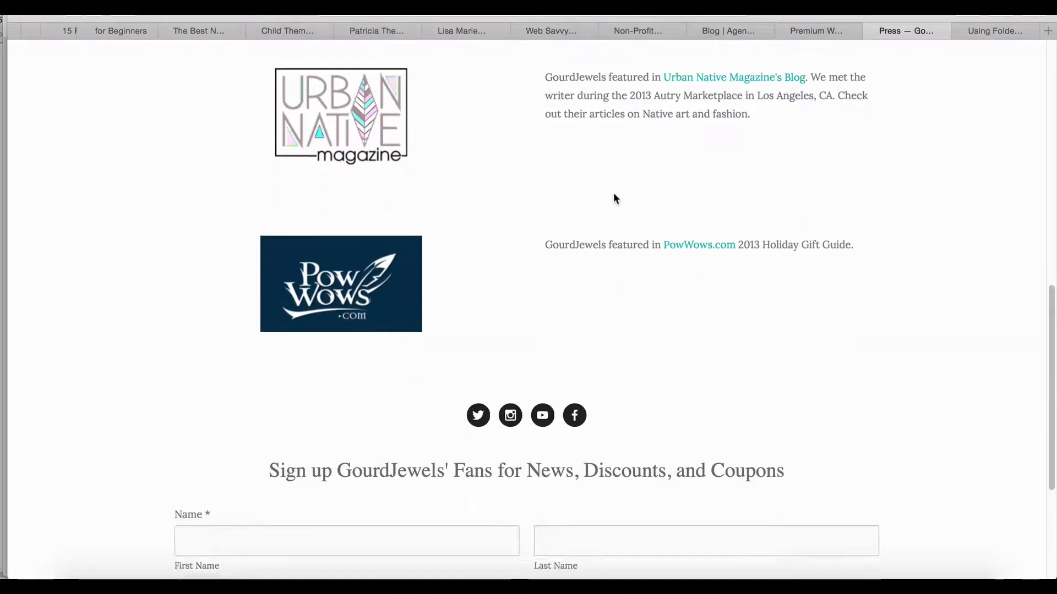
{"action": "scroll", "coordinate": [613, 192], "scroll_direction": "down", "scroll_amount": 3}
{"action": "scroll", "coordinate": [614, 196], "scroll_direction": "up", "scroll_amount": 20}
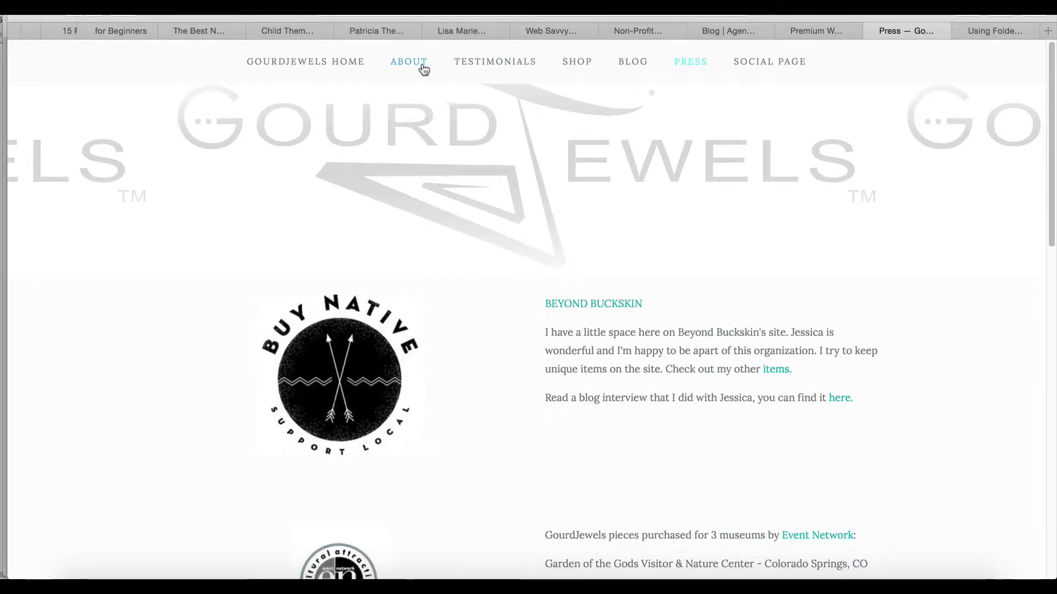
Open the About page and read through the company story, founder section and sign-up form
{"action": "left_click", "coordinate": [423, 67]}
{"action": "scroll", "coordinate": [548, 193], "scroll_direction": "down", "scroll_amount": 2}
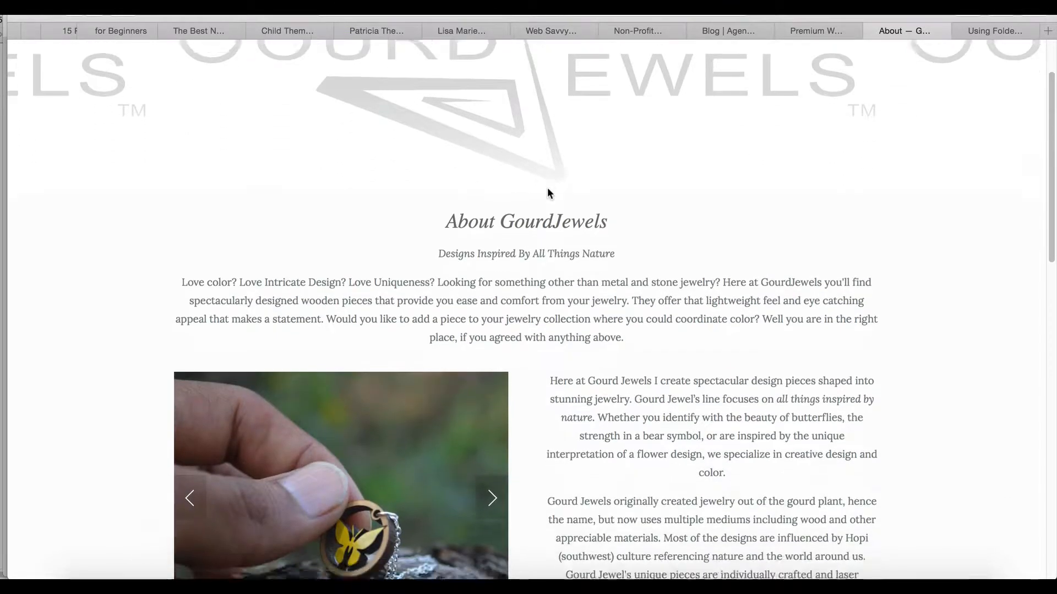
{"action": "scroll", "coordinate": [547, 190], "scroll_direction": "down", "scroll_amount": 5}
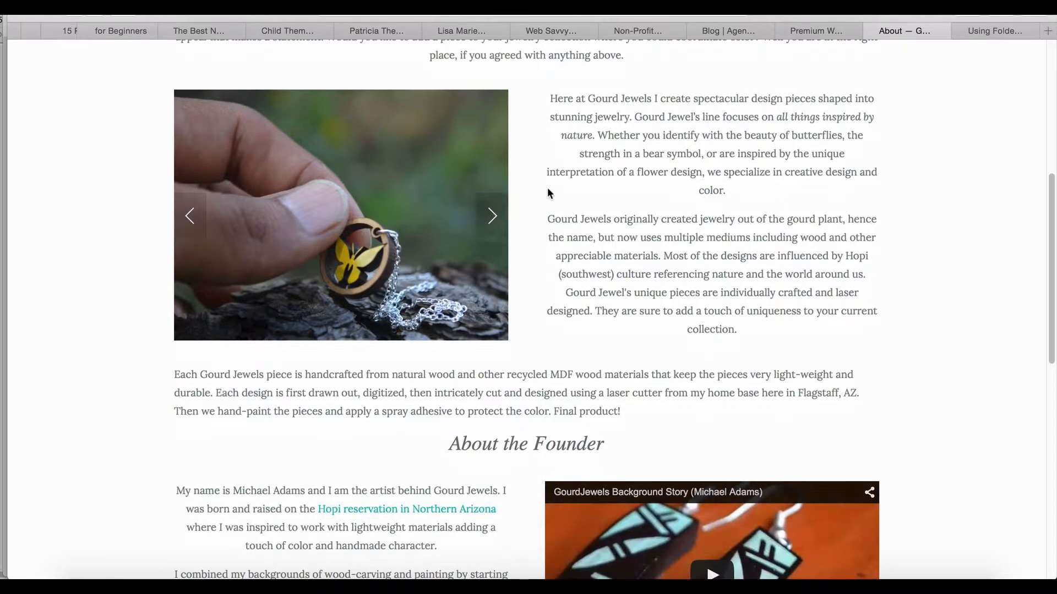
{"action": "scroll", "coordinate": [548, 190], "scroll_direction": "down", "scroll_amount": 4}
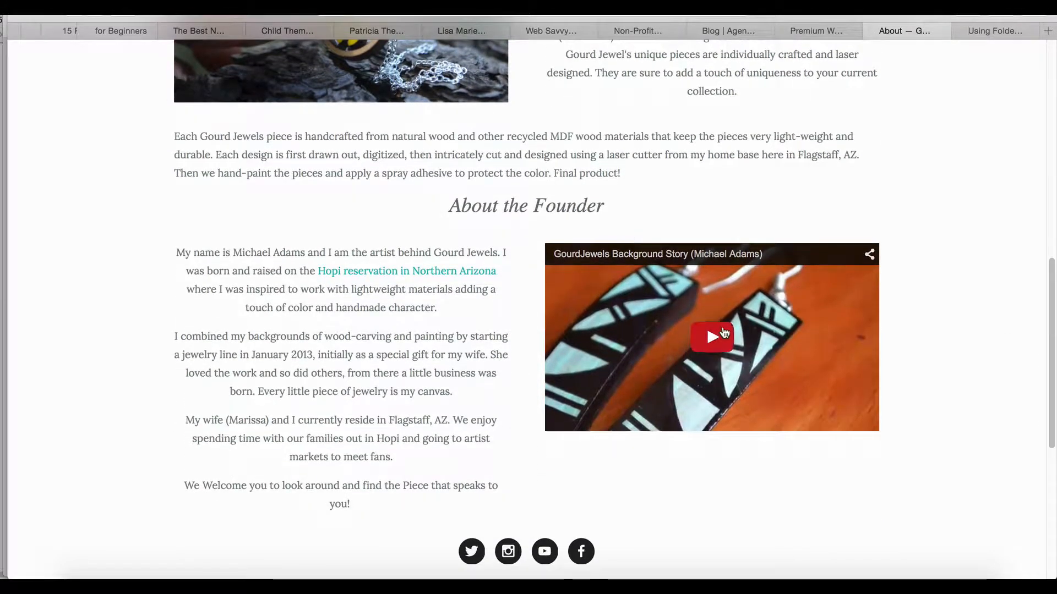
{"action": "scroll", "coordinate": [489, 352], "scroll_direction": "down", "scroll_amount": 2}
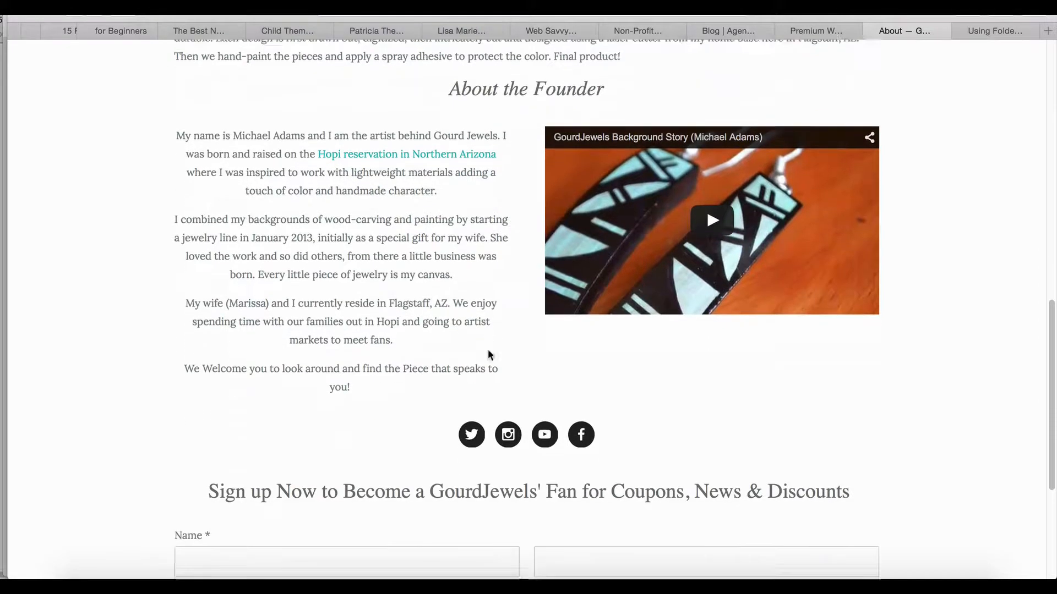
{"action": "scroll", "coordinate": [488, 351], "scroll_direction": "down", "scroll_amount": 5}
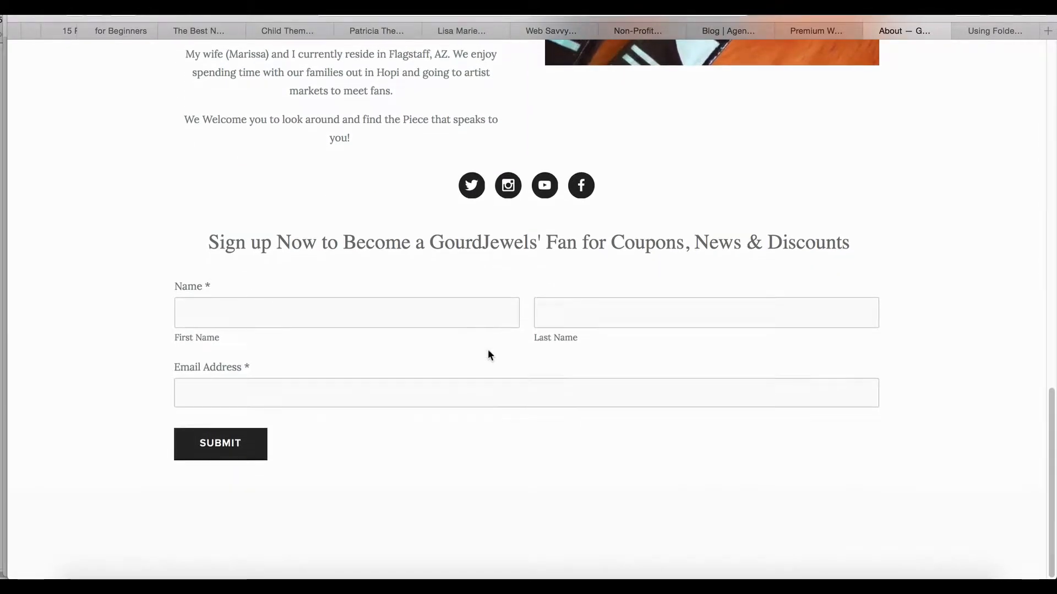
{"action": "scroll", "coordinate": [489, 352], "scroll_direction": "up", "scroll_amount": 20}
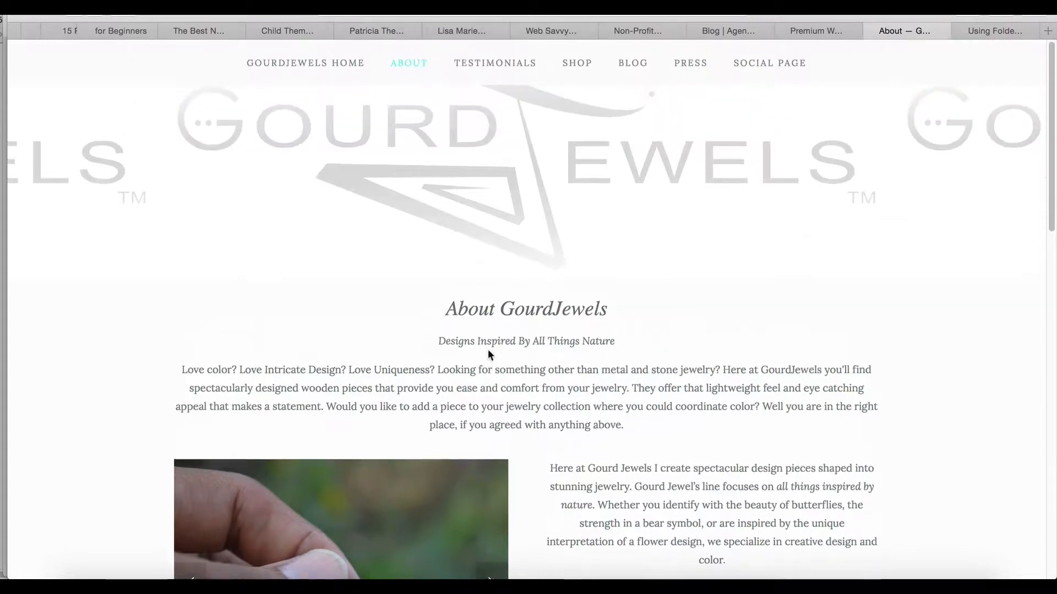
Open the Social Page and look through its social media links, photo gallery and Twitter feed
{"action": "left_click", "coordinate": [789, 63]}
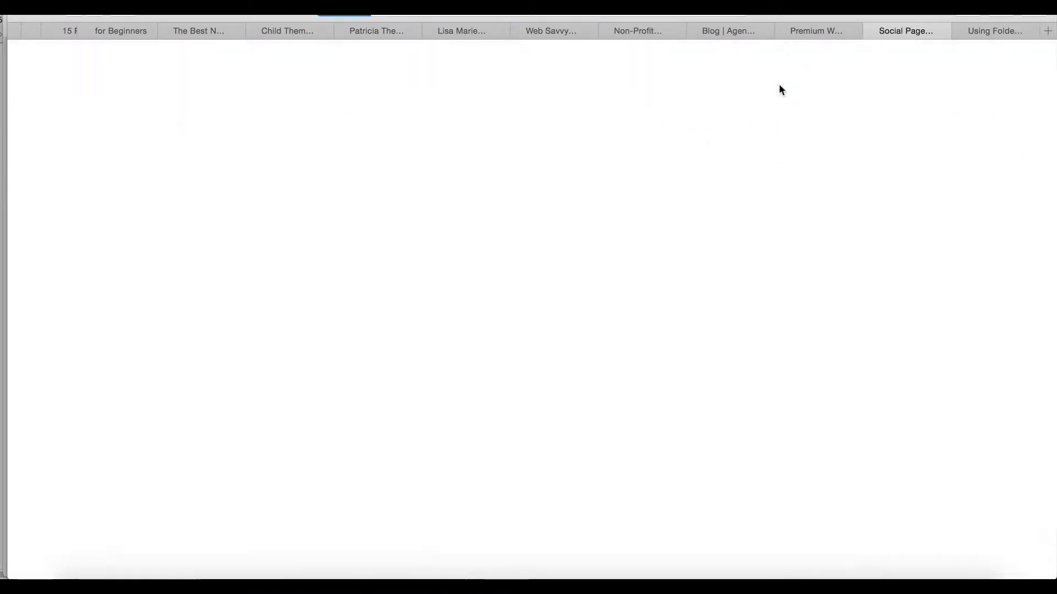
{"action": "scroll", "coordinate": [741, 224], "scroll_direction": "down", "scroll_amount": 4}
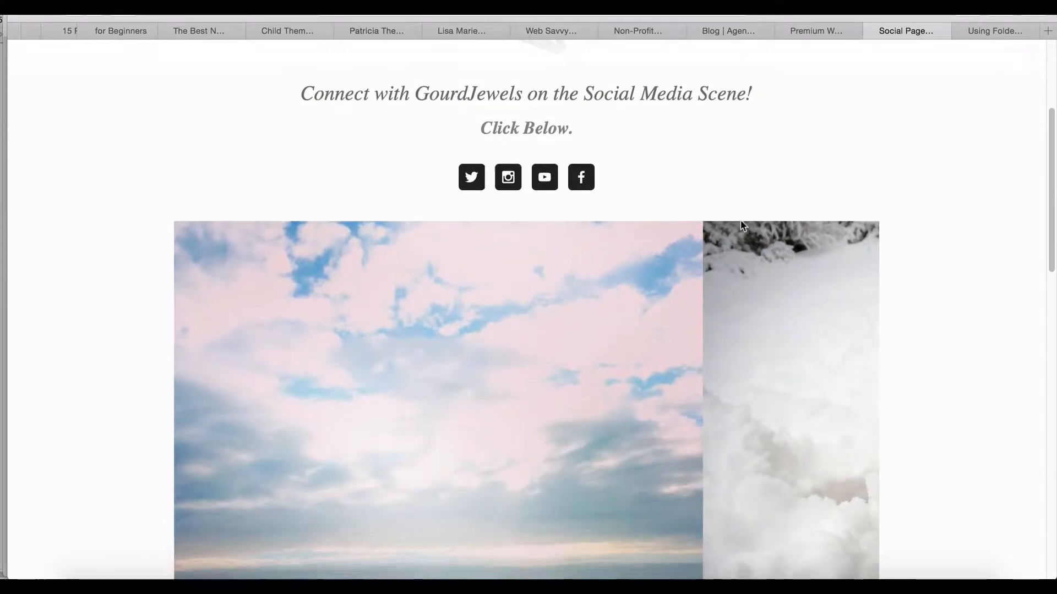
{"action": "scroll", "coordinate": [741, 224], "scroll_direction": "down", "scroll_amount": 4}
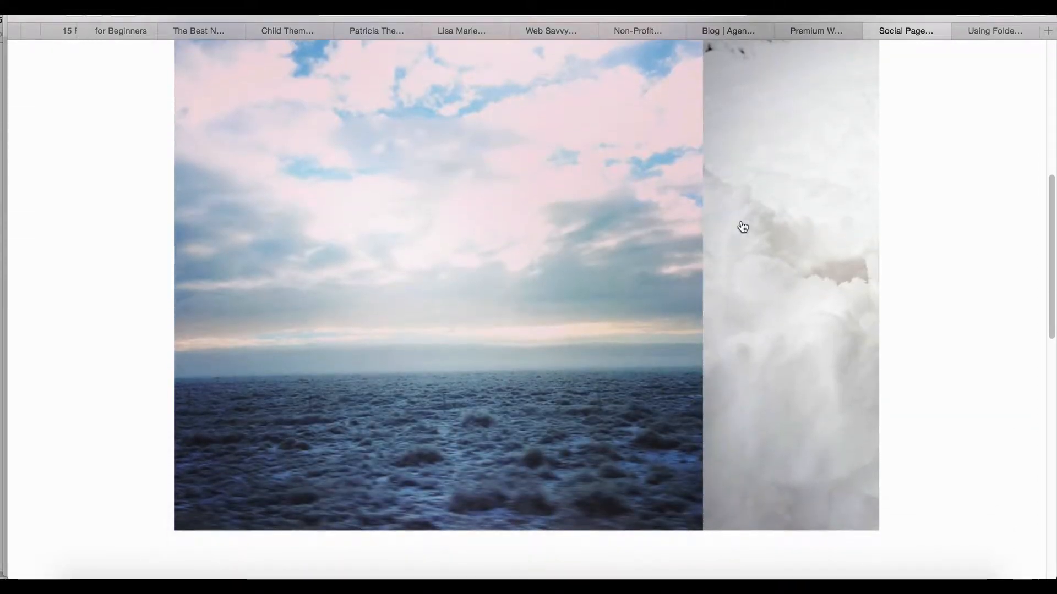
{"action": "scroll", "coordinate": [743, 226], "scroll_direction": "down", "scroll_amount": 3}
{"action": "scroll", "coordinate": [742, 227], "scroll_direction": "up", "scroll_amount": 5}
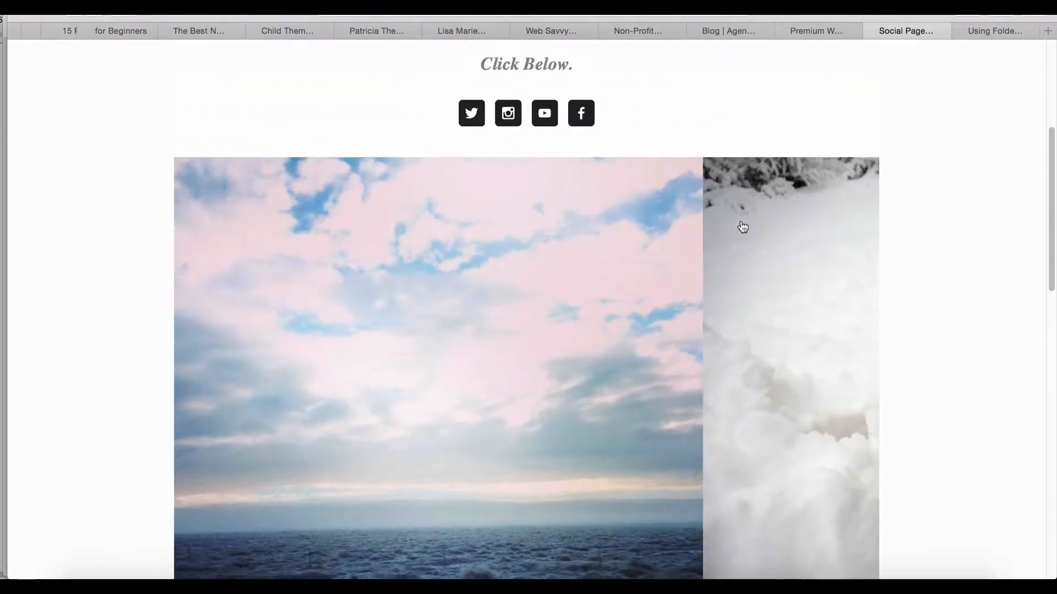
{"action": "scroll", "coordinate": [742, 226], "scroll_direction": "up", "scroll_amount": 2}
{"action": "scroll", "coordinate": [741, 226], "scroll_direction": "down", "scroll_amount": 10}
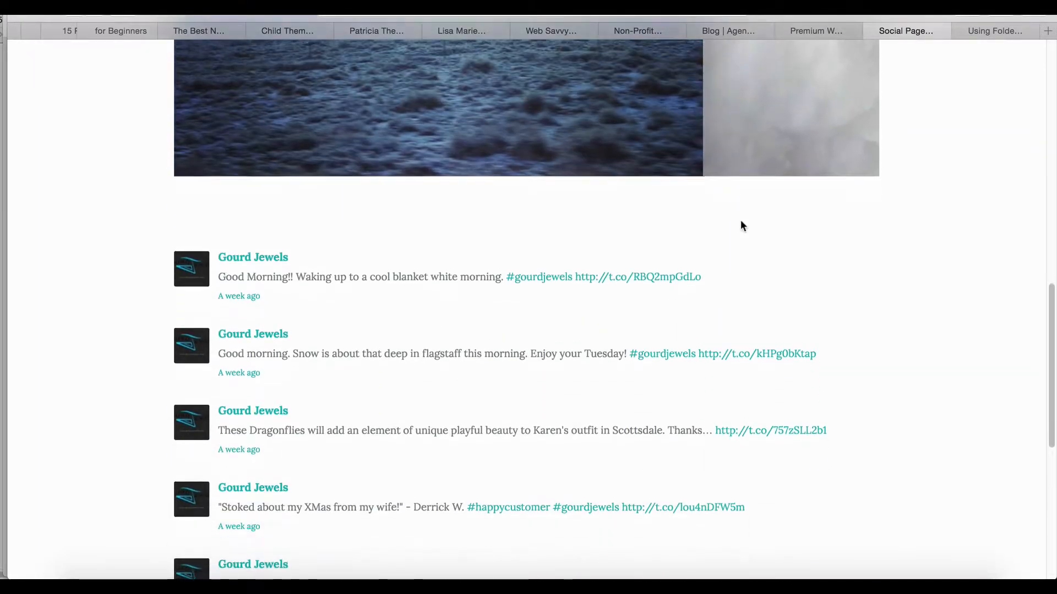
{"action": "scroll", "coordinate": [741, 226], "scroll_direction": "down", "scroll_amount": 6}
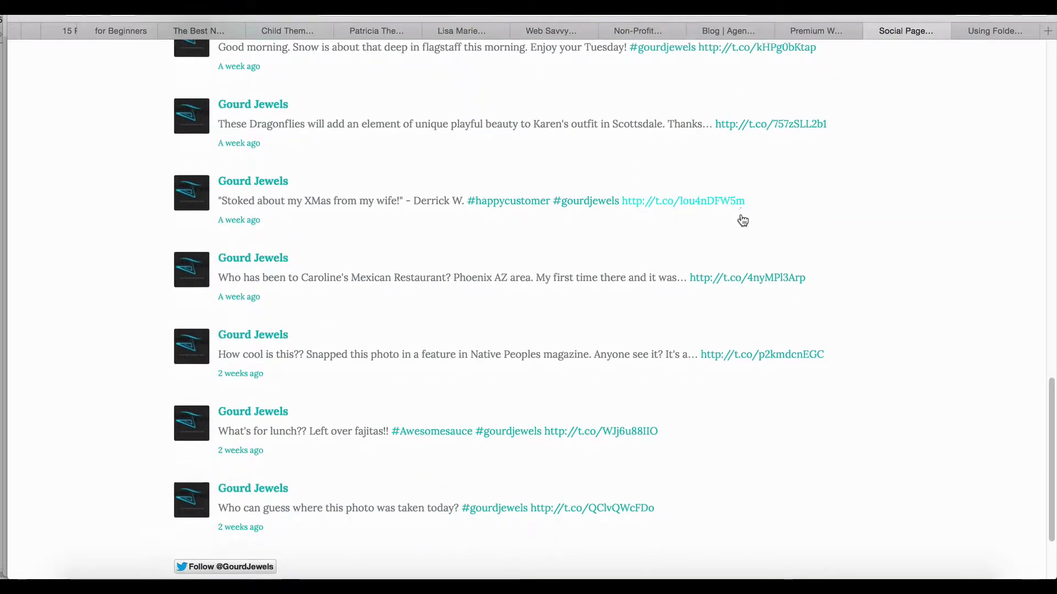
{"action": "scroll", "coordinate": [743, 220], "scroll_direction": "down", "scroll_amount": 2}
{"action": "scroll", "coordinate": [743, 220], "scroll_direction": "up", "scroll_amount": 13}
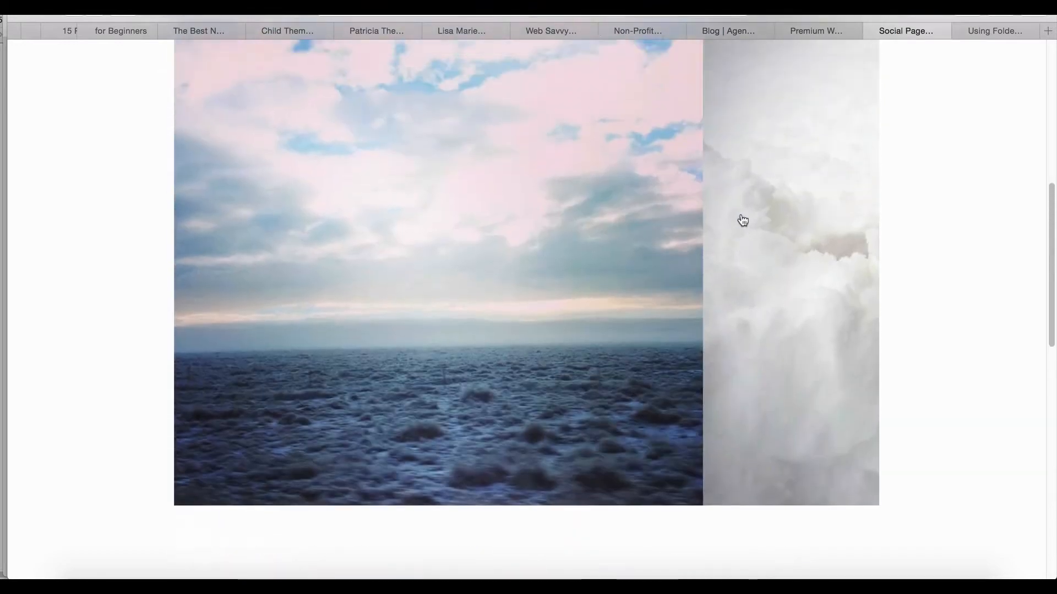
{"action": "scroll", "coordinate": [741, 216], "scroll_direction": "up", "scroll_amount": 10}
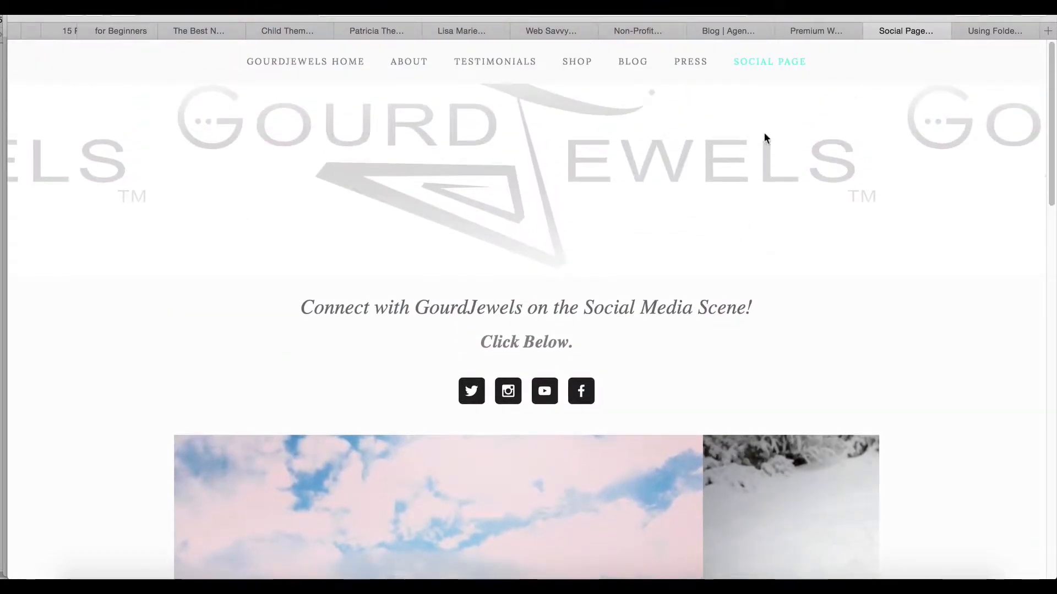
Return to the GourdJewels home page and dismiss the 10% off coupon pop-up
{"action": "left_click", "coordinate": [317, 64]}
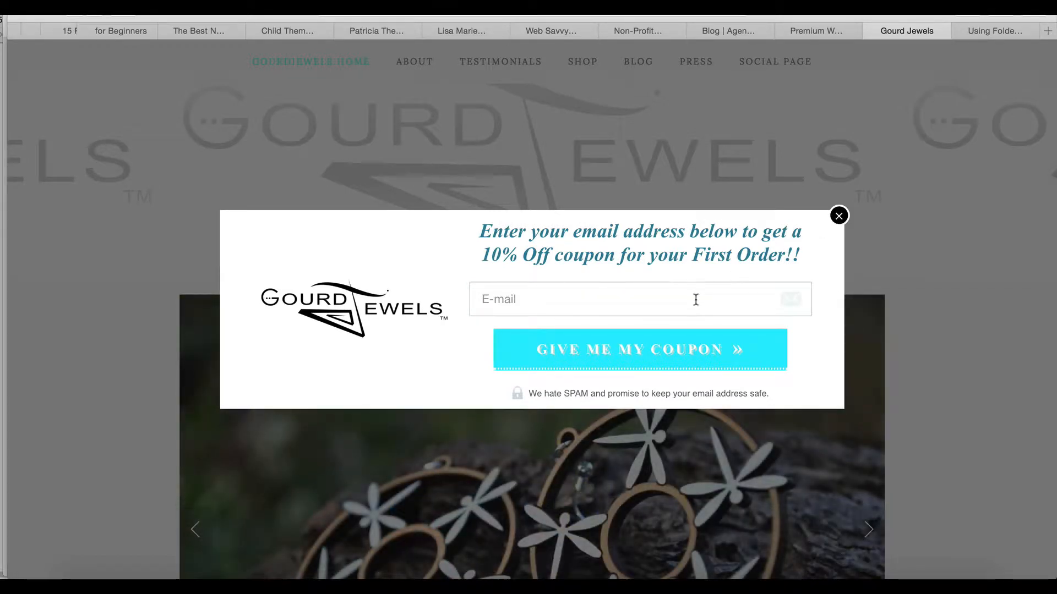
{"action": "left_click", "coordinate": [839, 216]}
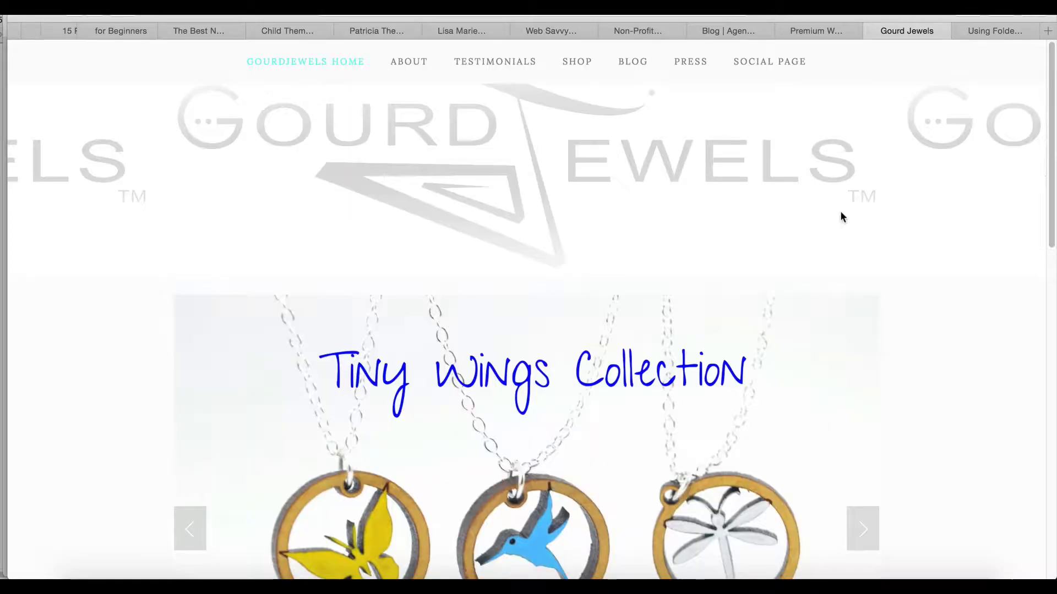
Try to open the Squarespace website at wwww.squarespace.com
{"action": "left_click", "coordinate": [597, 11]}
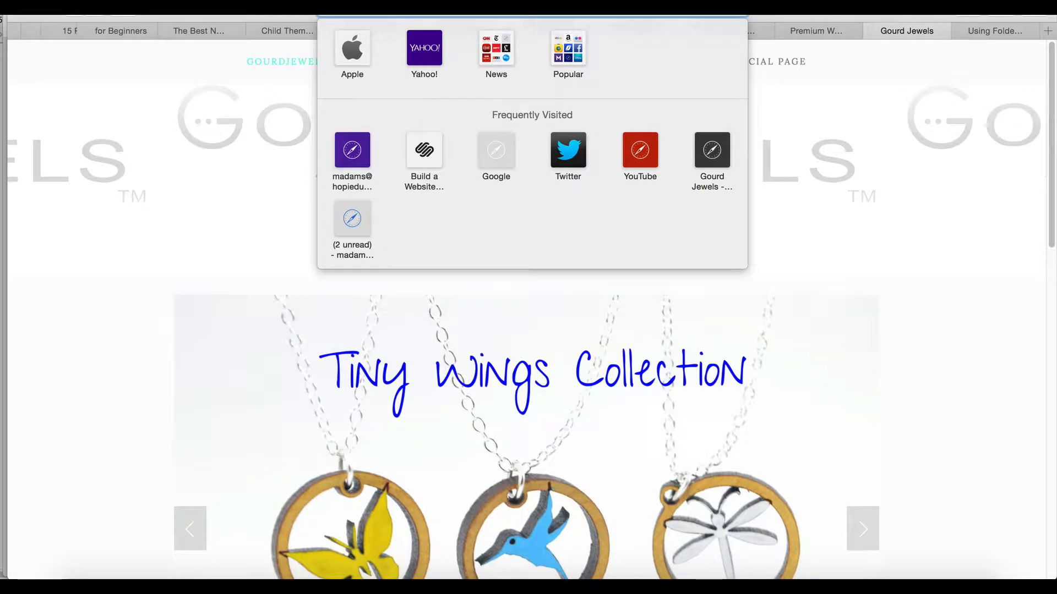
{"action": "type", "text": "wwww."}
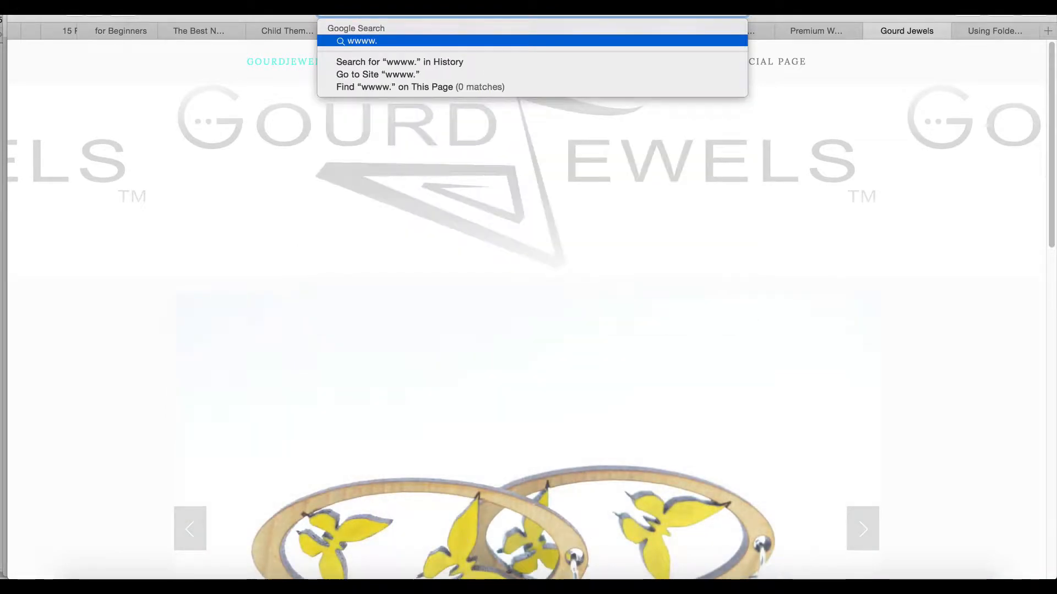
{"action": "type", "text": "squarespe"}
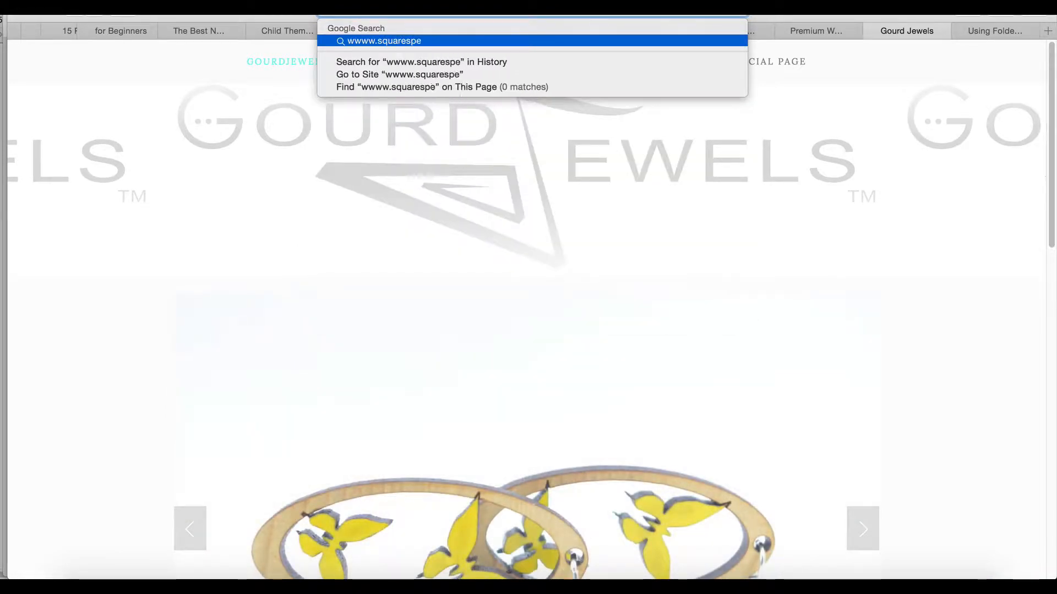
{"action": "type", "text": "ace.com"}
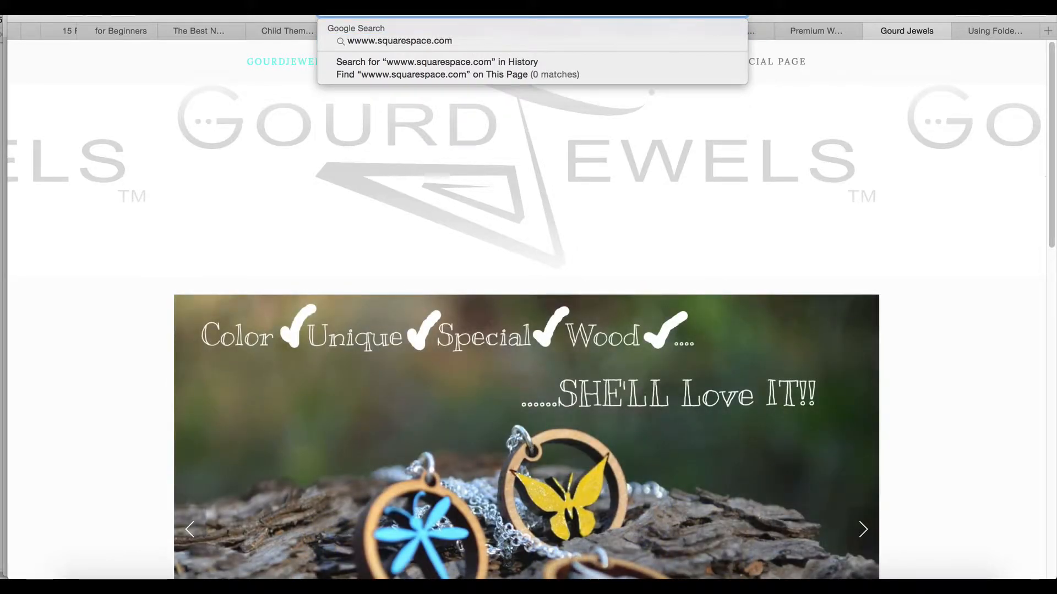
{"action": "key", "text": "Return"}
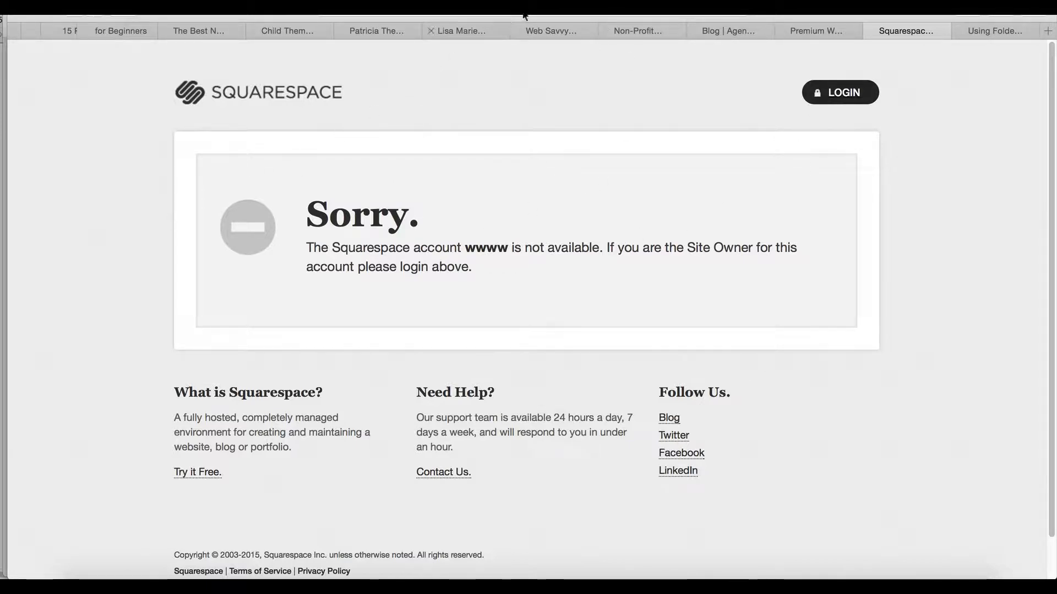
Open the Squarespace home page using the frequently visited "Build a Website" site
{"action": "left_click", "coordinate": [603, 11]}
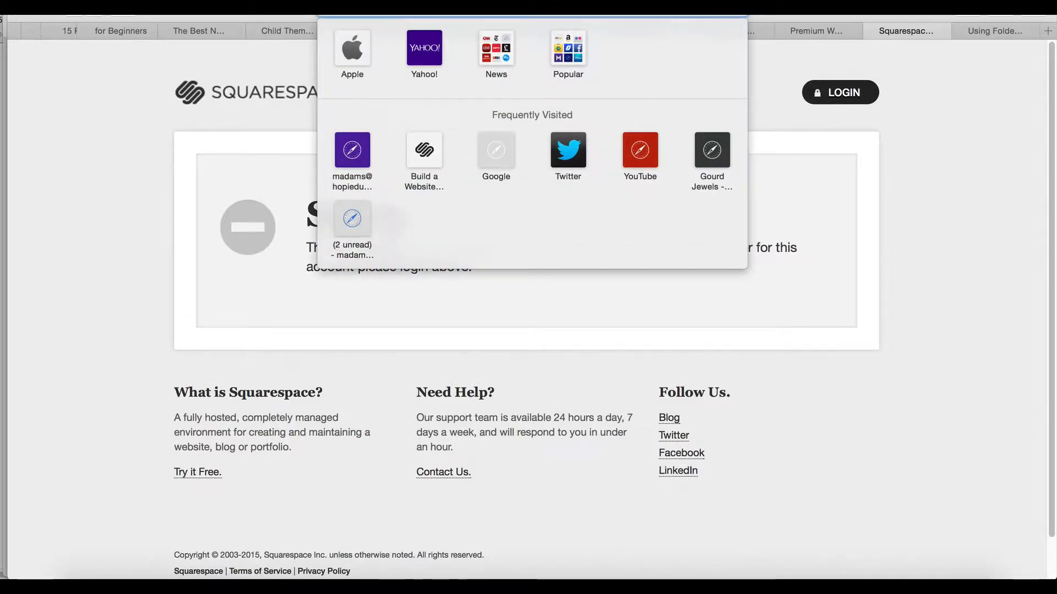
{"action": "left_click", "coordinate": [420, 157]}
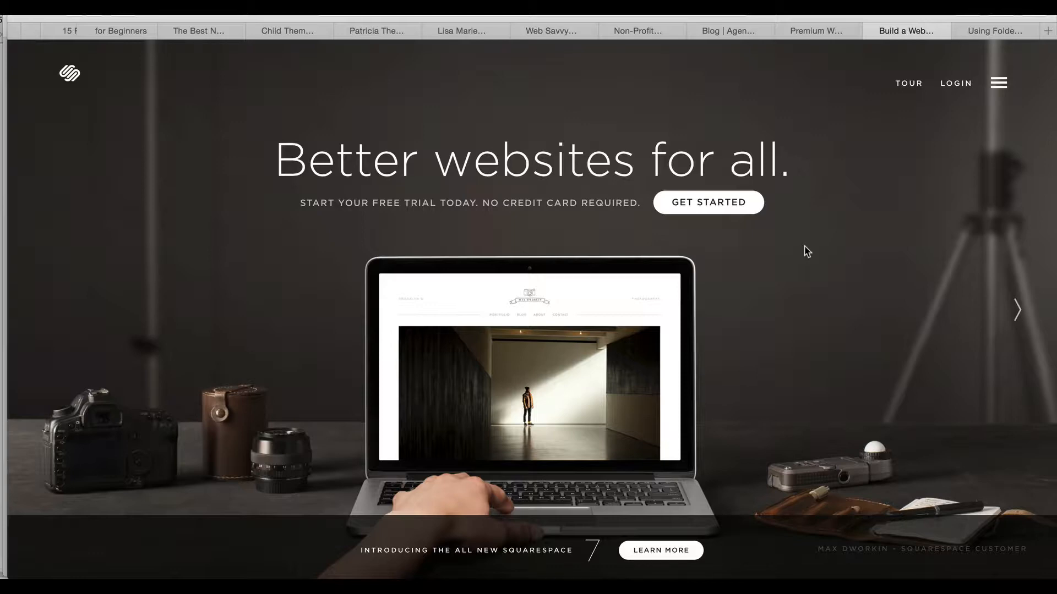
Log in to the Squarespace account and dismiss the 10% off coupon pop-up over the GourdJewels site preview
{"action": "left_click", "coordinate": [956, 86]}
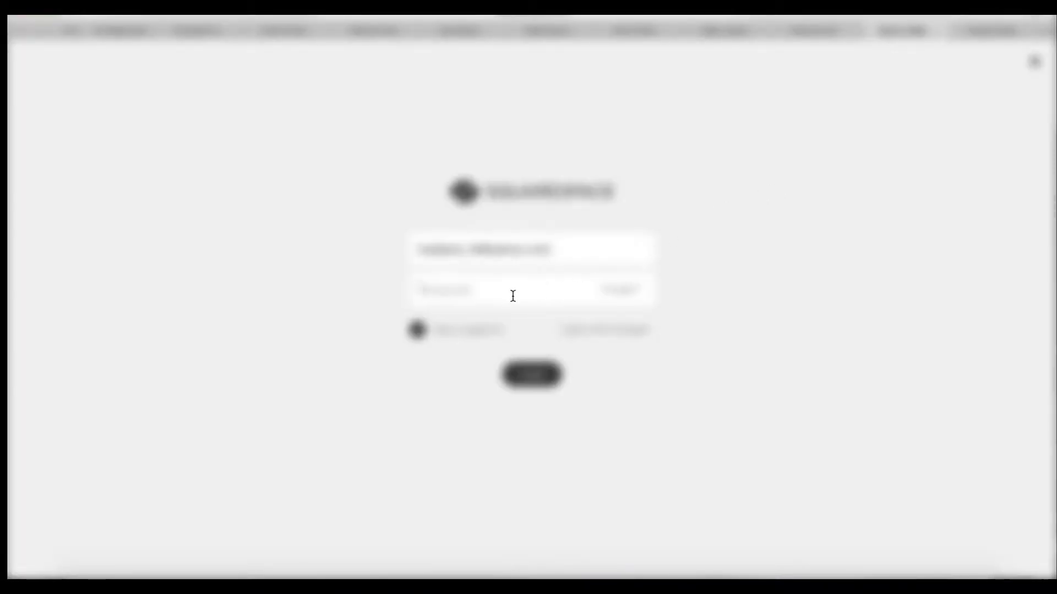
{"action": "left_click", "coordinate": [530, 375]}
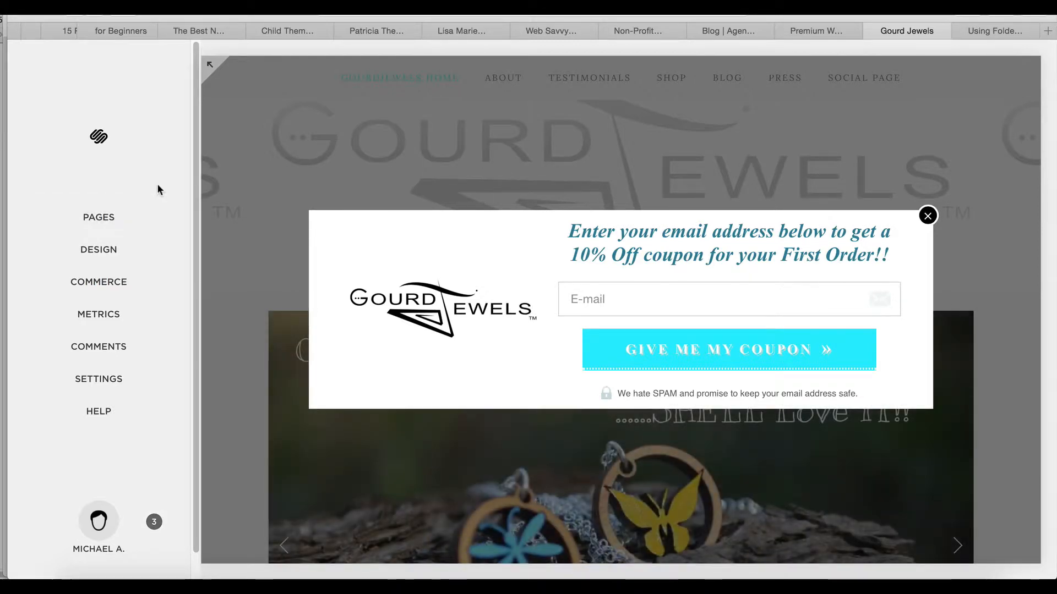
{"action": "left_click", "coordinate": [928, 214]}
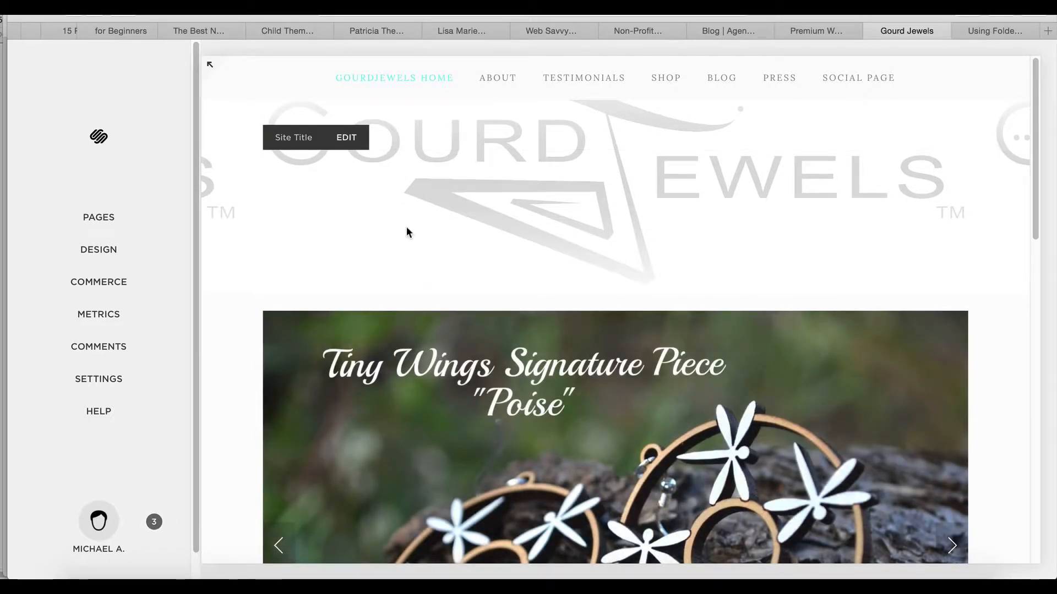
Look through the GourdJewels home page preview down to the newsletter sign-up form and return to its beginning
{"action": "scroll", "coordinate": [411, 348], "scroll_direction": "down", "scroll_amount": 10}
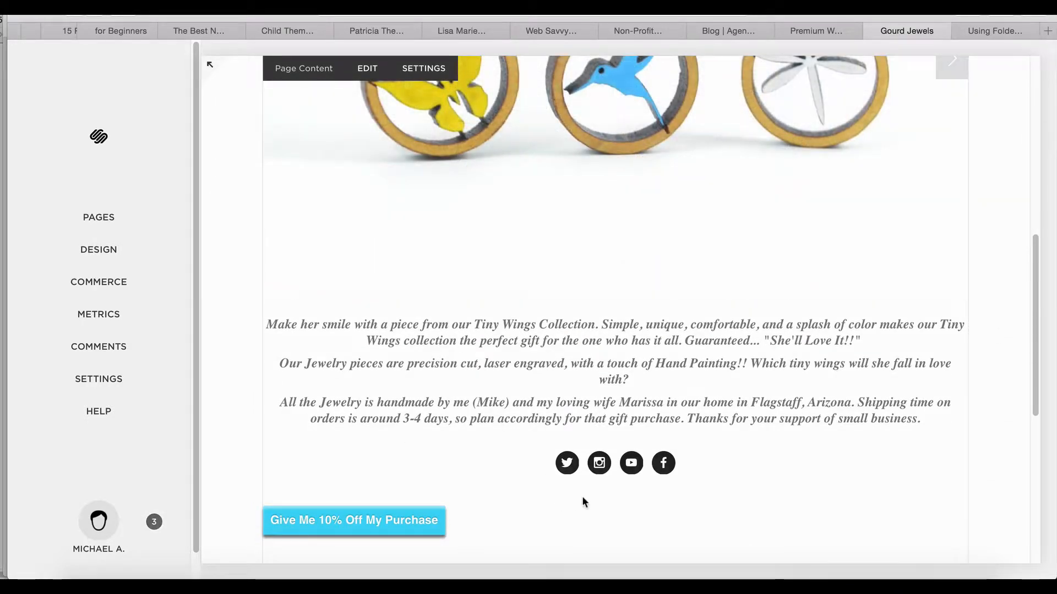
{"action": "scroll", "coordinate": [549, 495], "scroll_direction": "down", "scroll_amount": 5}
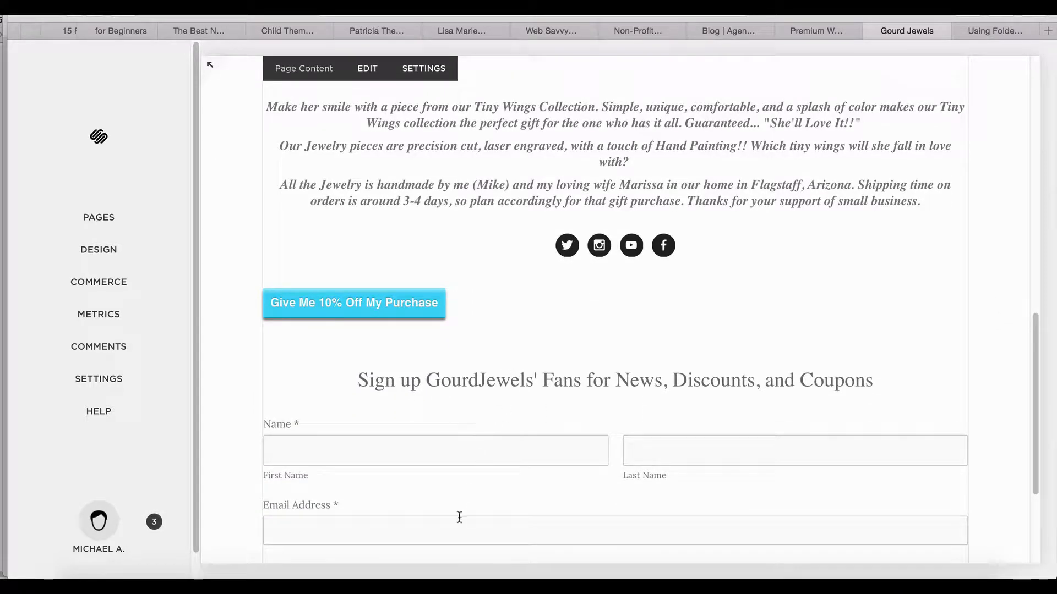
{"action": "scroll", "coordinate": [500, 375], "scroll_direction": "up", "scroll_amount": 15}
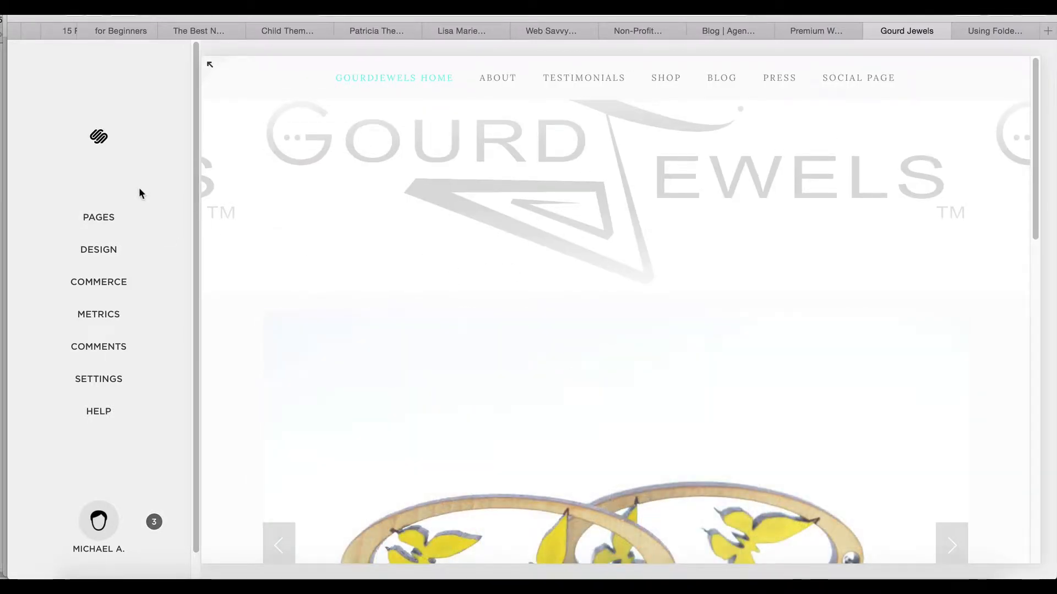
Open the site's list of pages and expand the Shop folder to show its product collections
{"action": "left_click", "coordinate": [109, 221]}
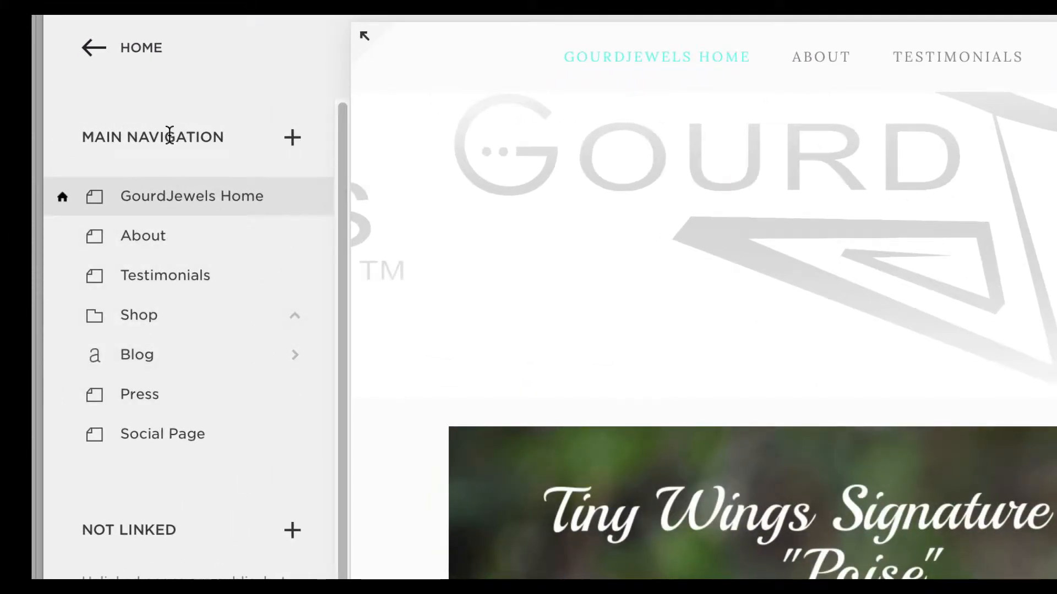
{"action": "mouse_move", "coordinate": [632, 77]}
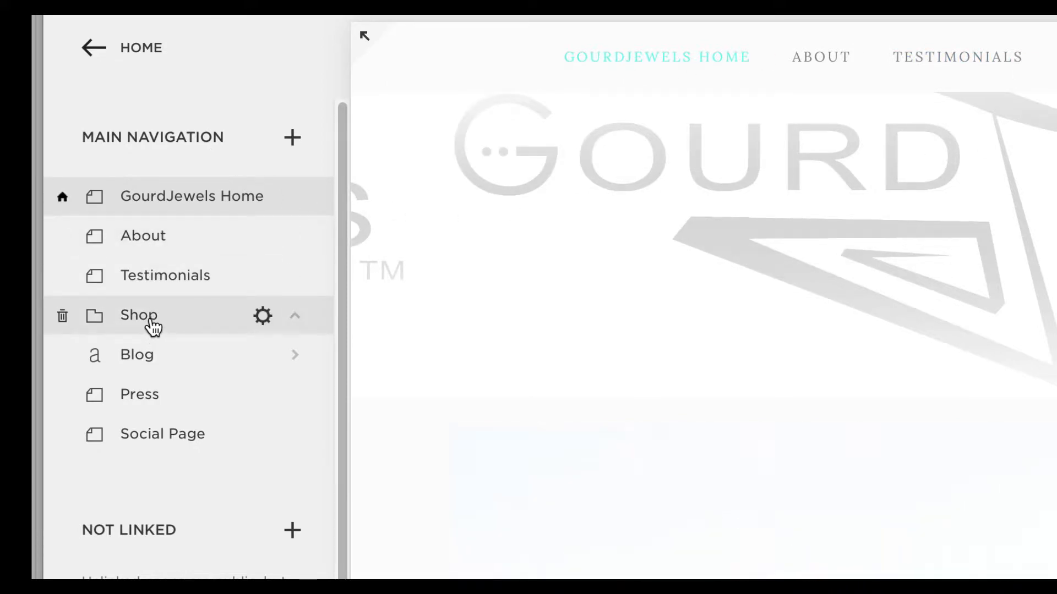
{"action": "mouse_move", "coordinate": [1012, 66]}
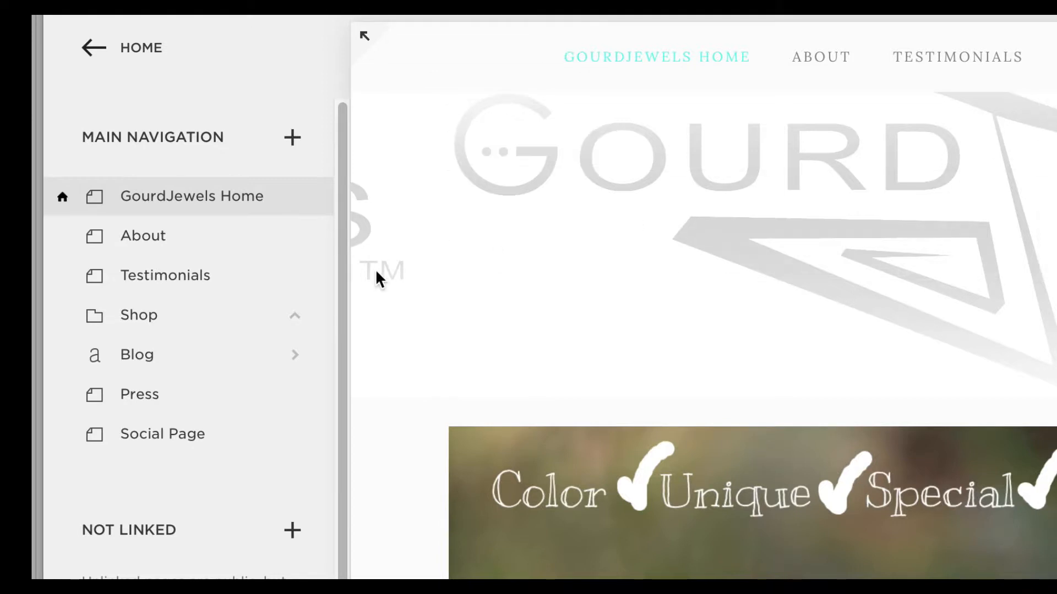
{"action": "left_click", "coordinate": [303, 329]}
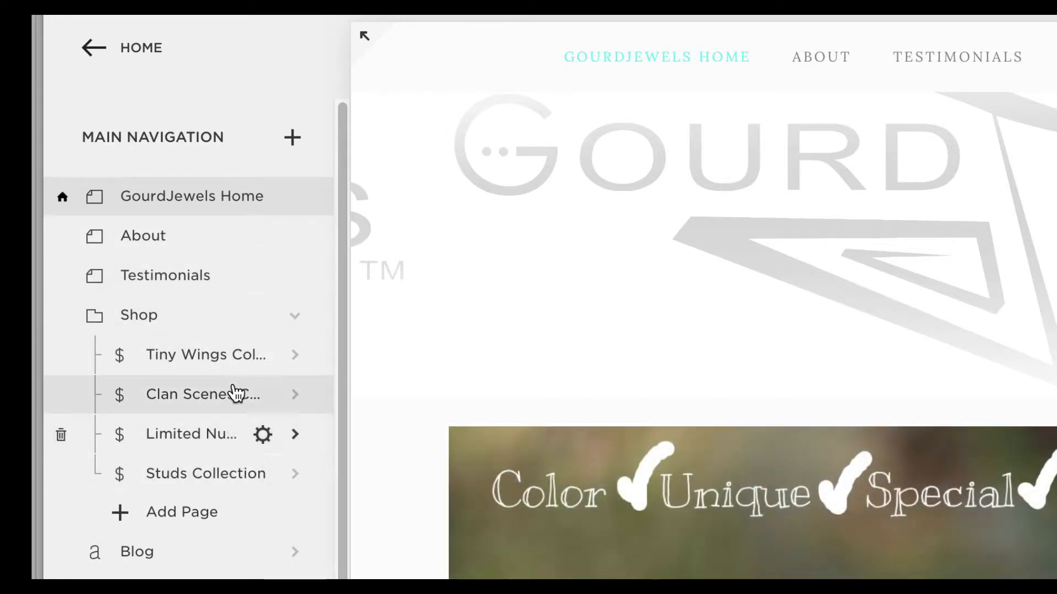
Create a new folder named Training in the main navigation
{"action": "left_click", "coordinate": [292, 139]}
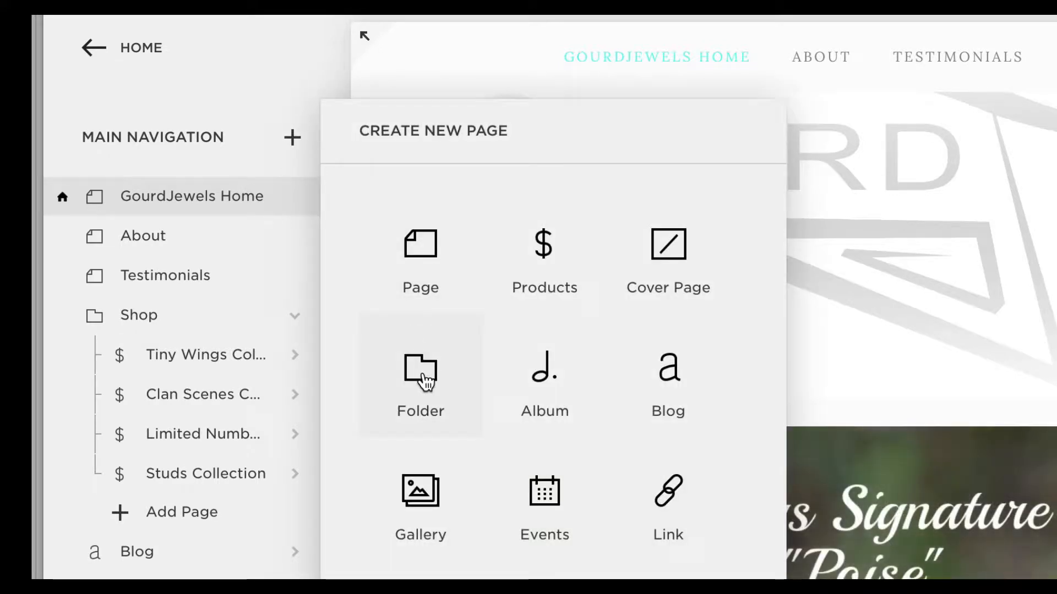
{"action": "left_click", "coordinate": [425, 380]}
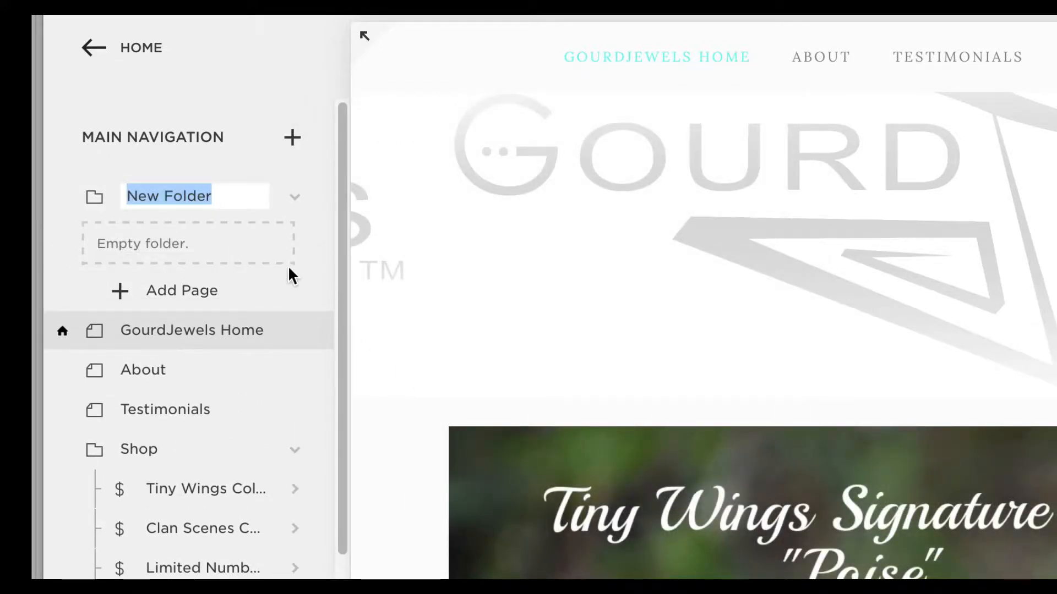
{"action": "type", "text": "Training"}
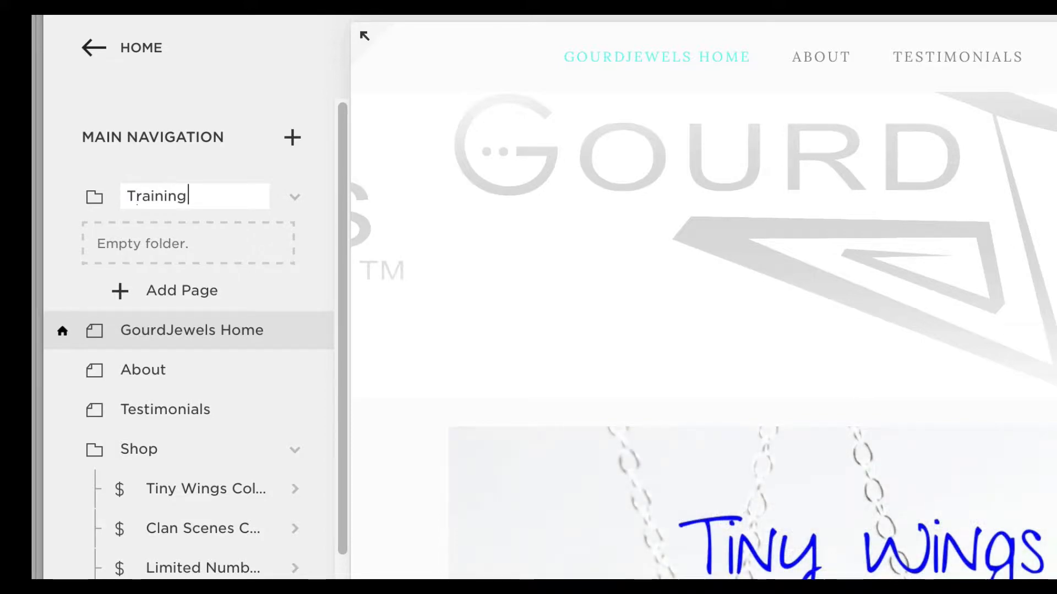
Add two standard pages named Videos and Articles to the Training folder
{"action": "left_click", "coordinate": [166, 287]}
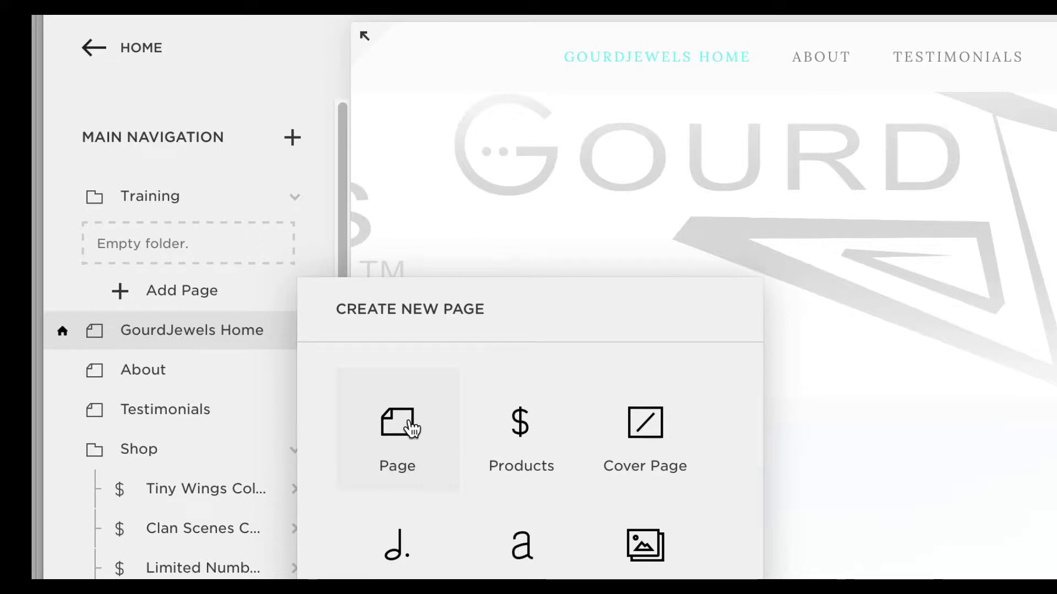
{"action": "left_click", "coordinate": [412, 429]}
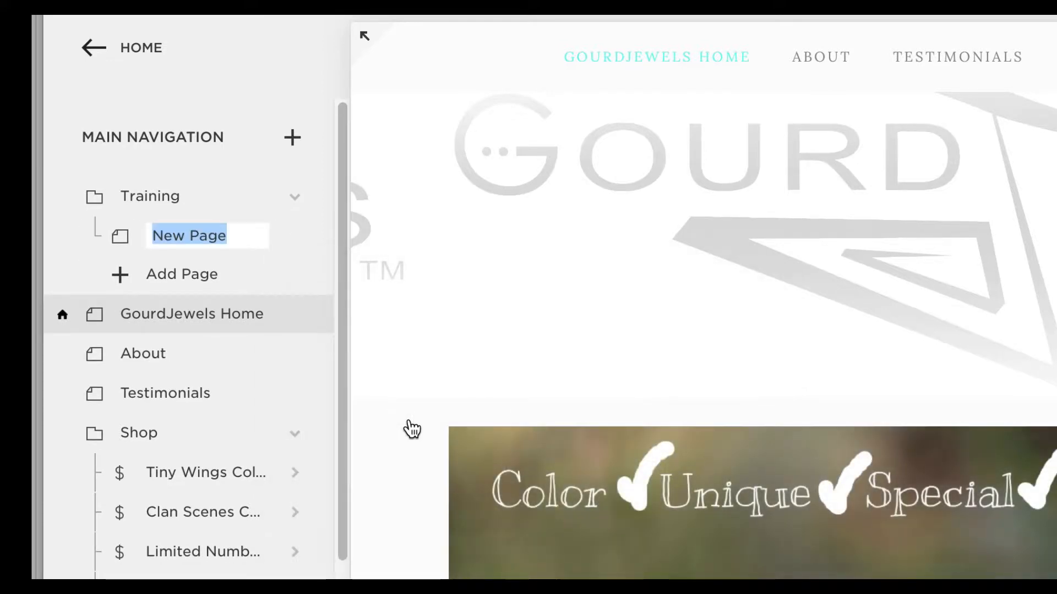
{"action": "type", "text": "V"}
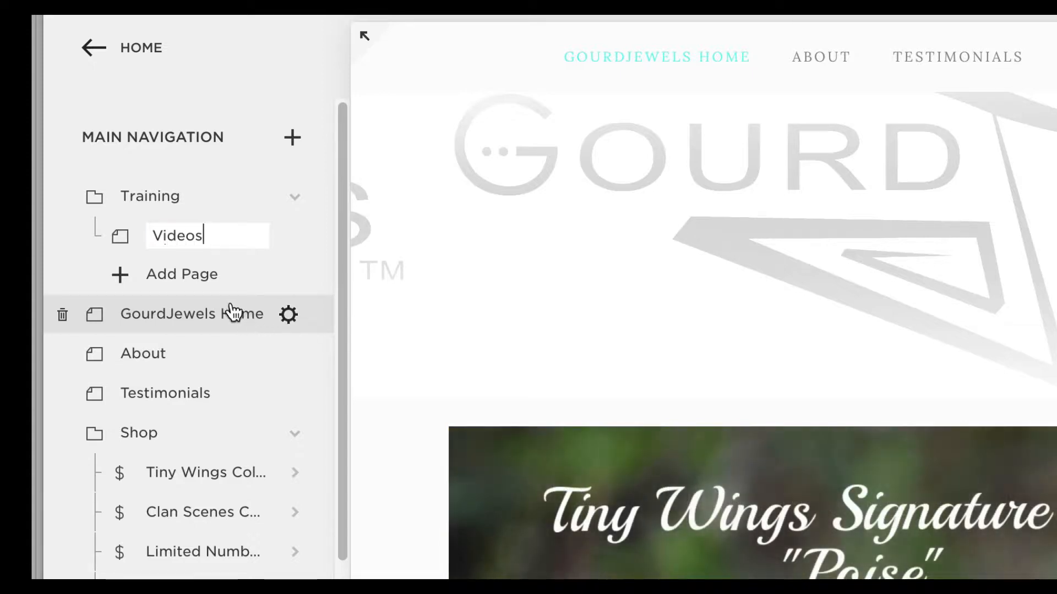
{"action": "type", "text": "ideos"}
{"action": "left_click", "coordinate": [196, 278]}
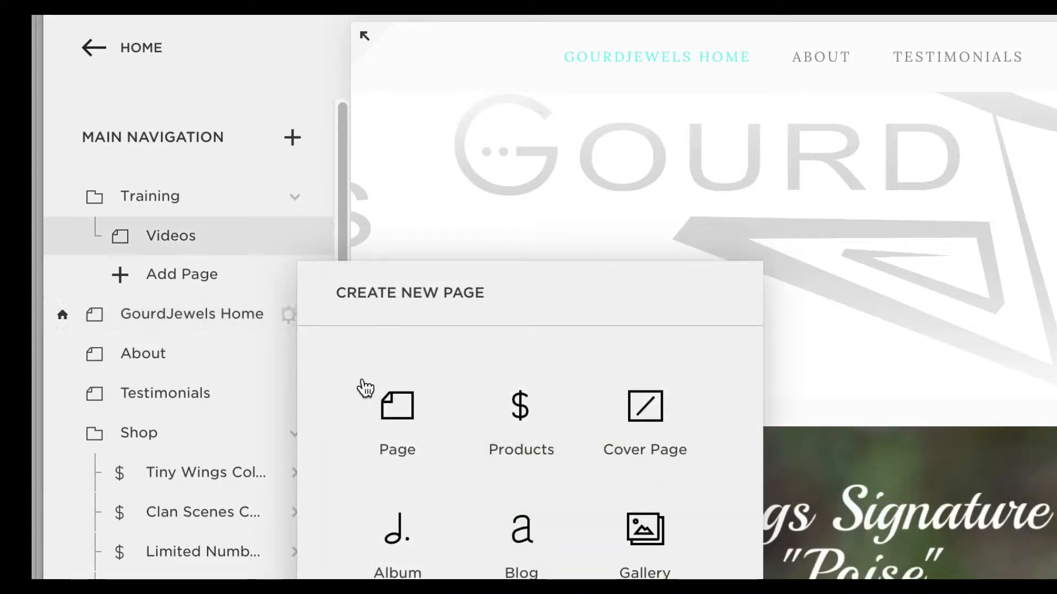
{"action": "left_click", "coordinate": [358, 384]}
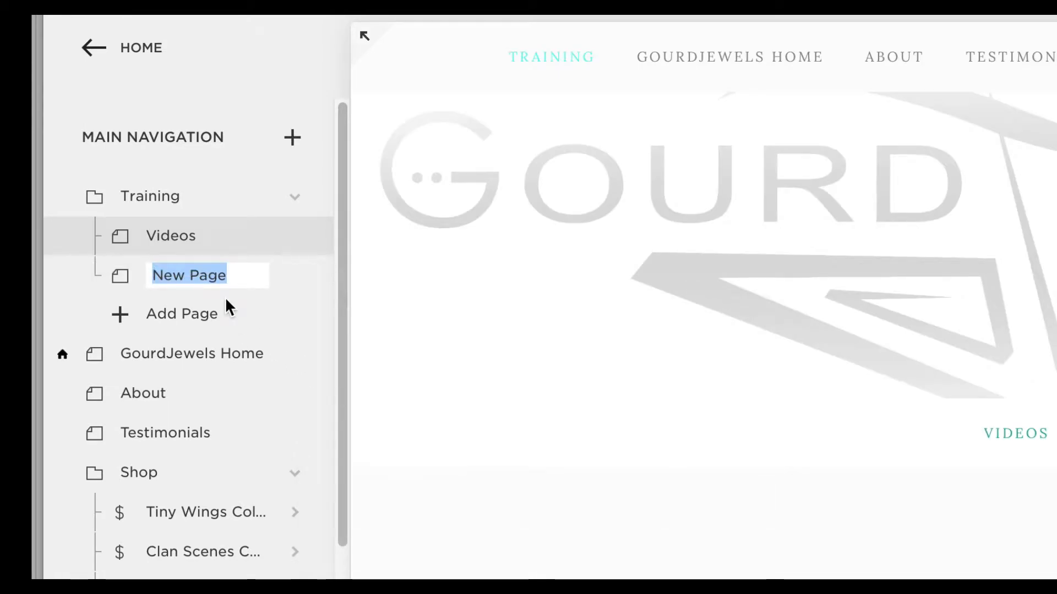
{"action": "type", "text": "Articles"}
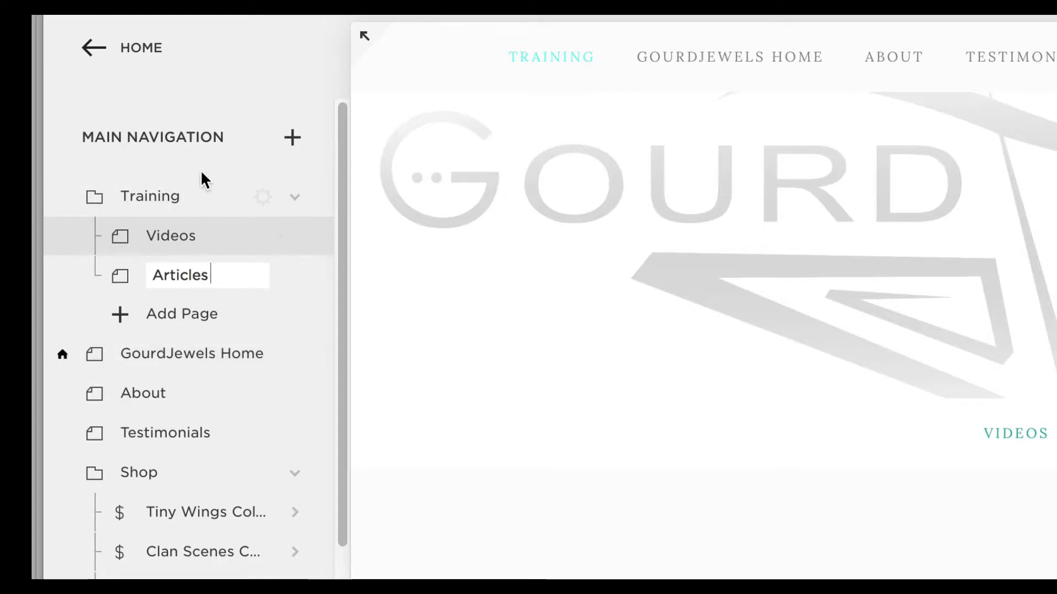
{"action": "key", "text": "Return"}
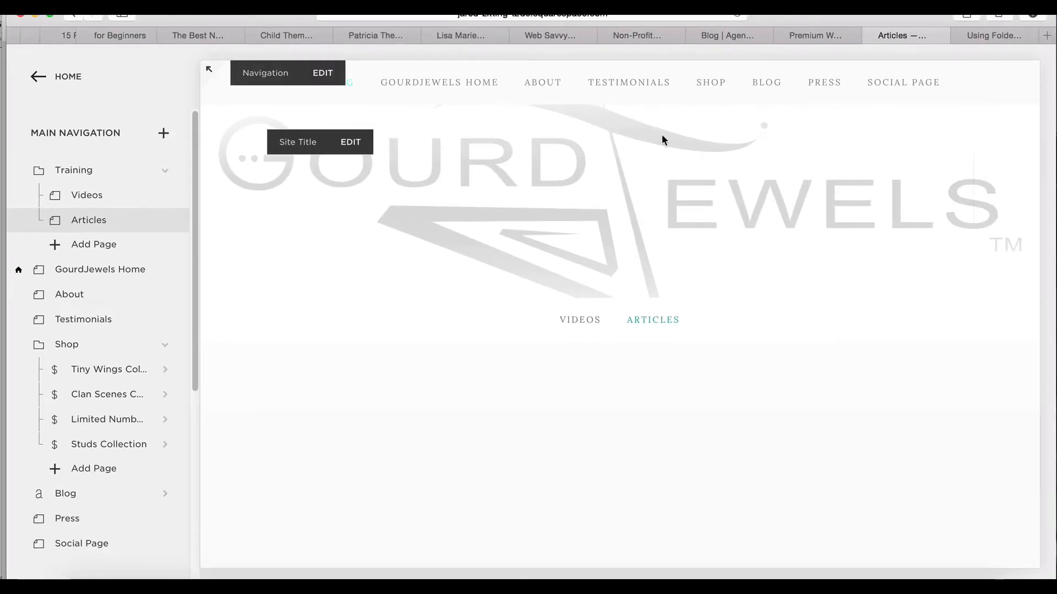
Move the Training folder below the Shop folder, and from there to the end of the main navigation after Social Page
{"action": "mouse_move", "coordinate": [349, 102]}
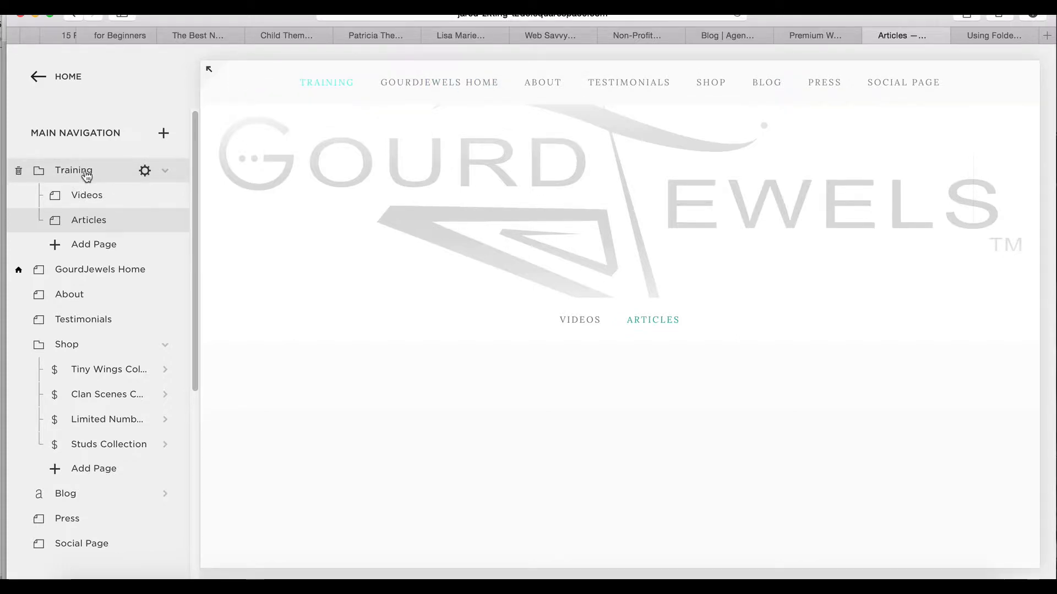
{"action": "left_click_drag", "start_coordinate": [88, 172], "coordinate": [97, 430]}
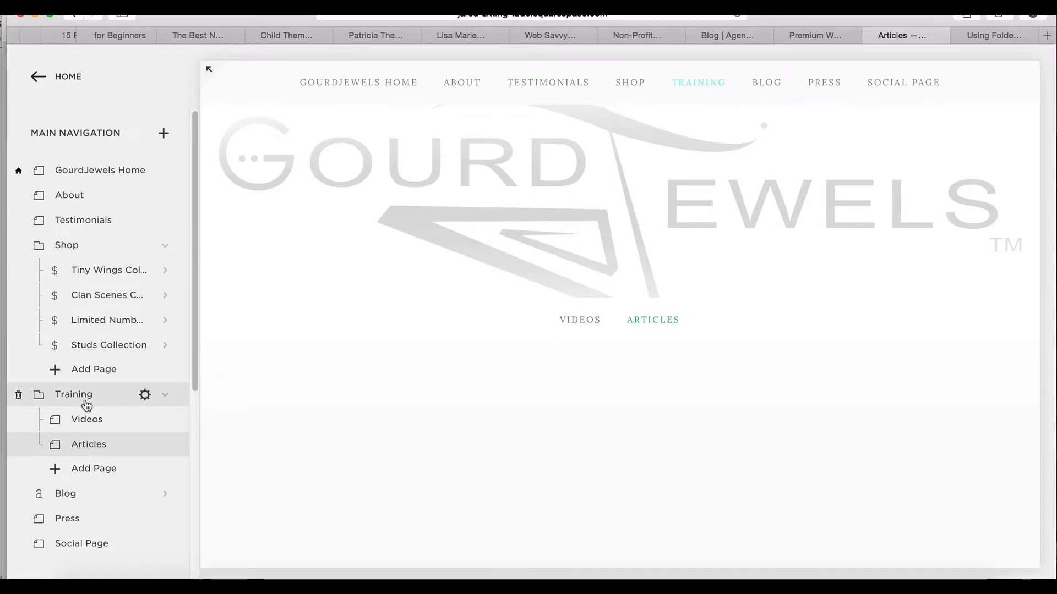
{"action": "left_click_drag", "start_coordinate": [85, 399], "coordinate": [83, 543]}
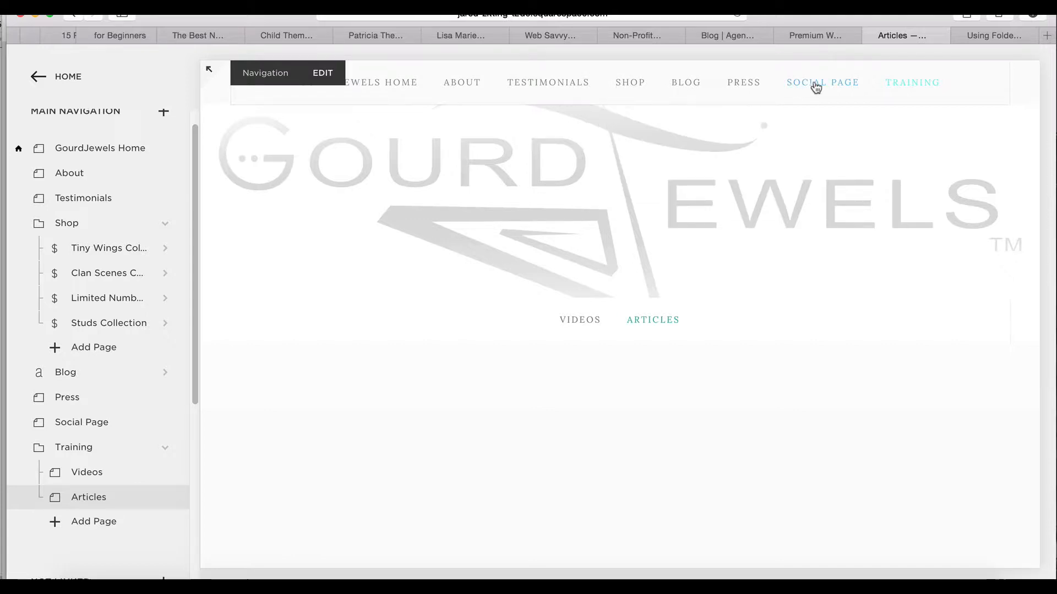
{"action": "mouse_move", "coordinate": [910, 93]}
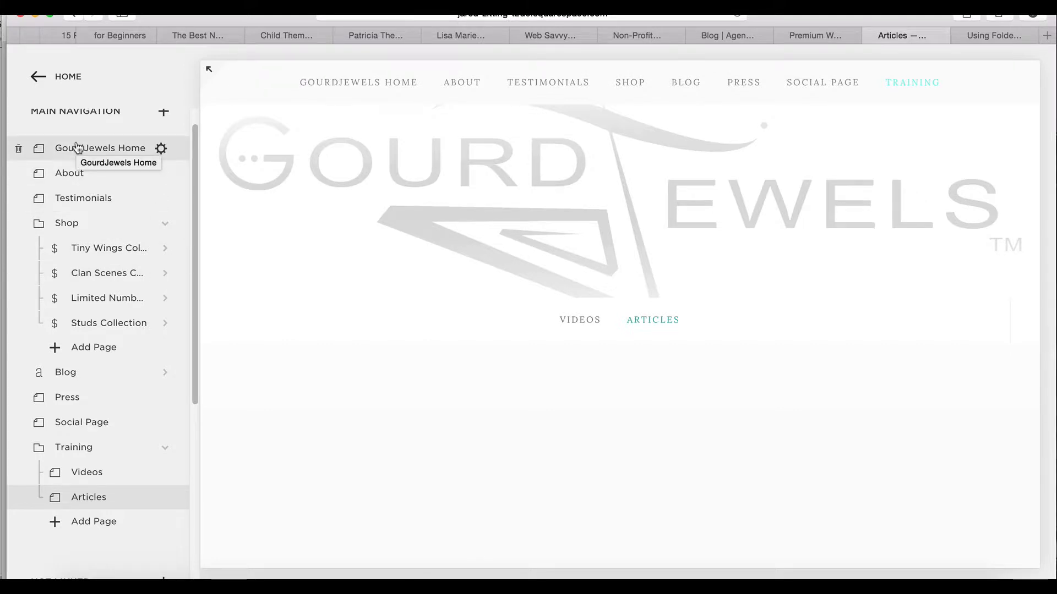
Open the About page's name for editing and leave it unchanged by opening the Testimonials page
{"action": "double_click", "coordinate": [65, 172]}
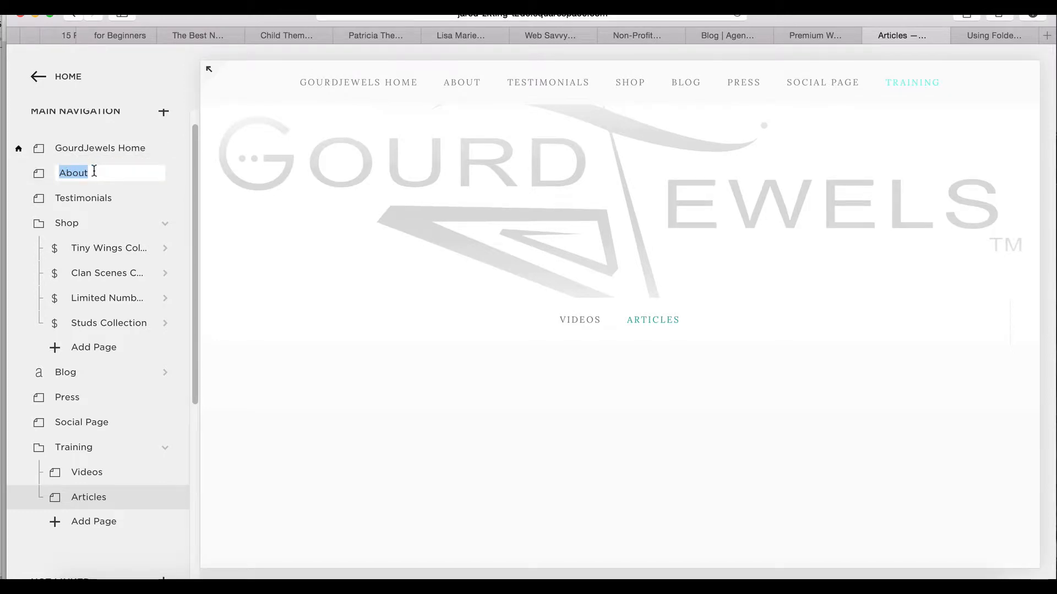
{"action": "left_click", "coordinate": [86, 199]}
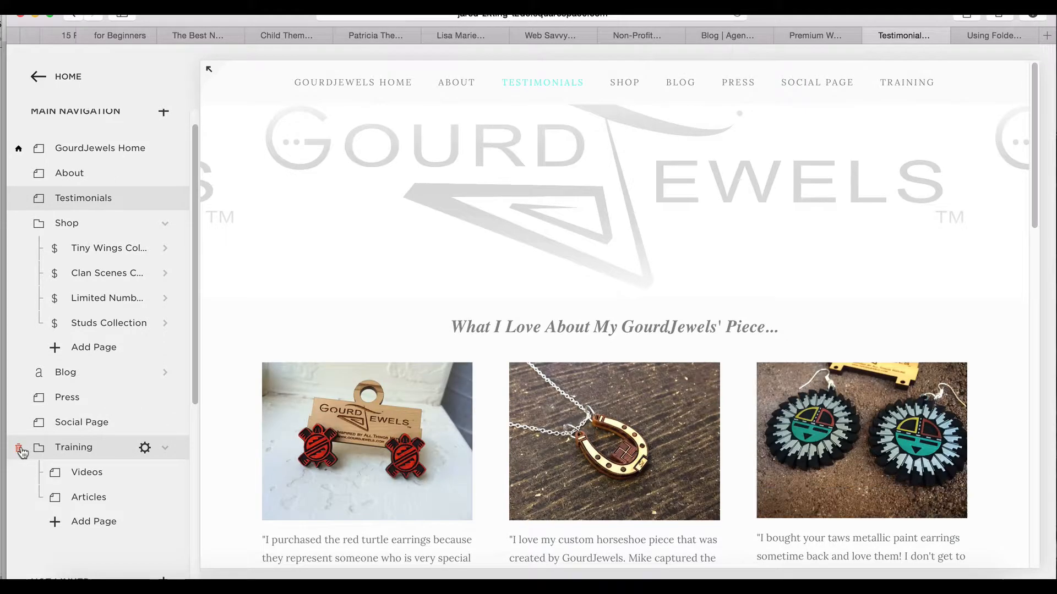
Delete the Training folder from the main navigation
{"action": "left_click", "coordinate": [18, 450]}
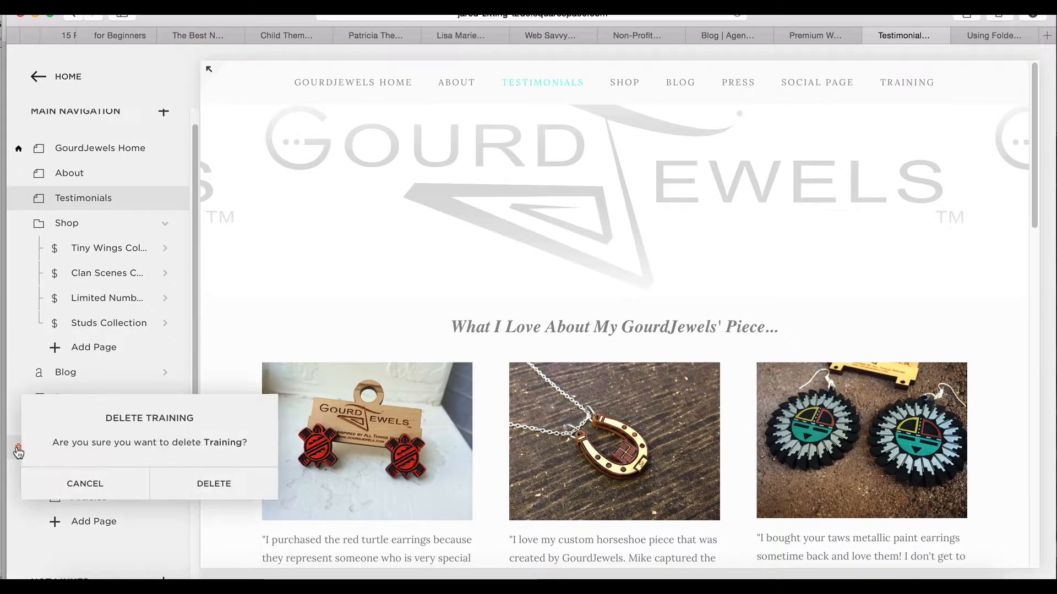
{"action": "left_click", "coordinate": [214, 484]}
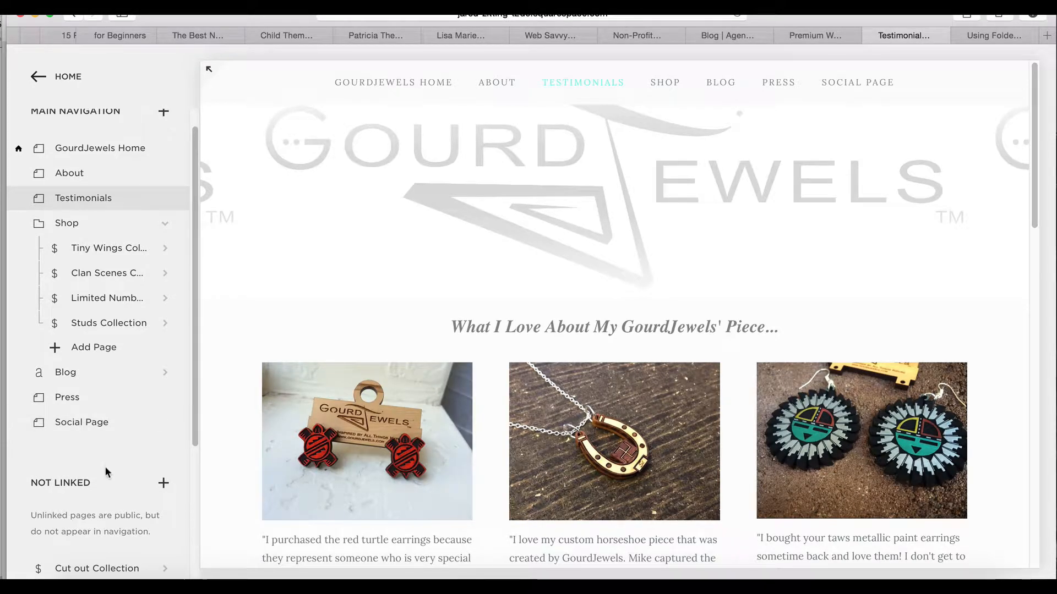
Look through the unlinked pages listed below the main navigation
{"action": "scroll", "coordinate": [105, 467], "scroll_direction": "down", "scroll_amount": 3}
{"action": "scroll", "coordinate": [107, 473], "scroll_direction": "down", "scroll_amount": 2}
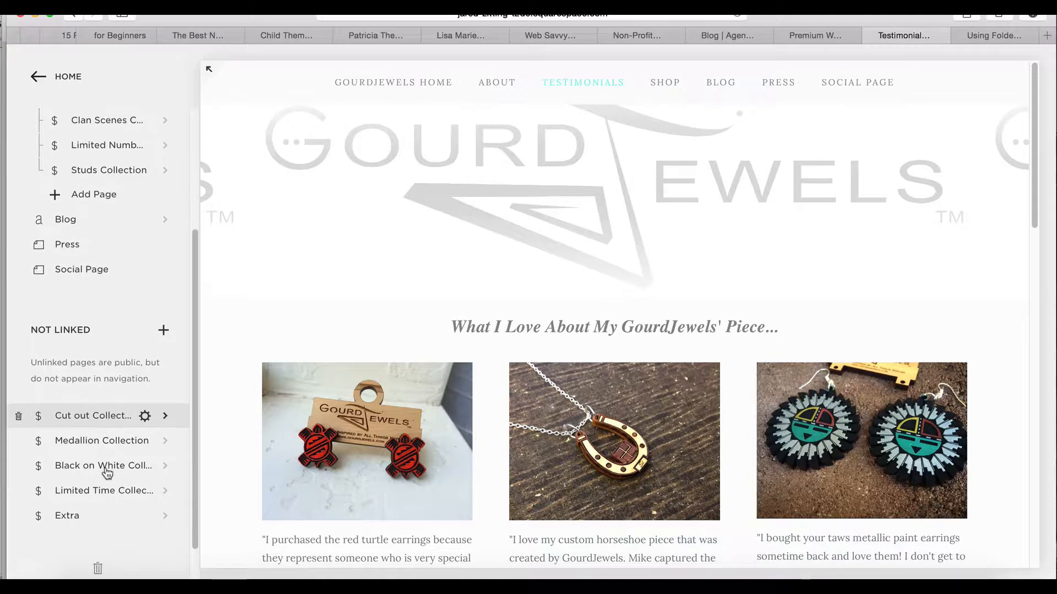
{"action": "scroll", "coordinate": [104, 470], "scroll_direction": "up", "scroll_amount": 6}
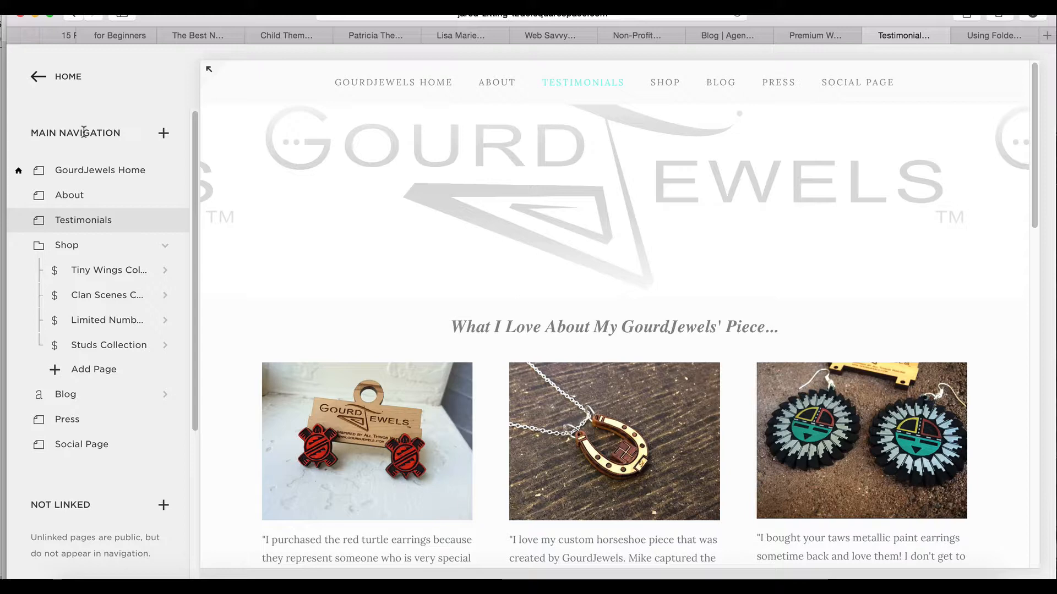
Leave the page list and open the Style Editor in the site's Design settings
{"action": "left_click", "coordinate": [69, 80]}
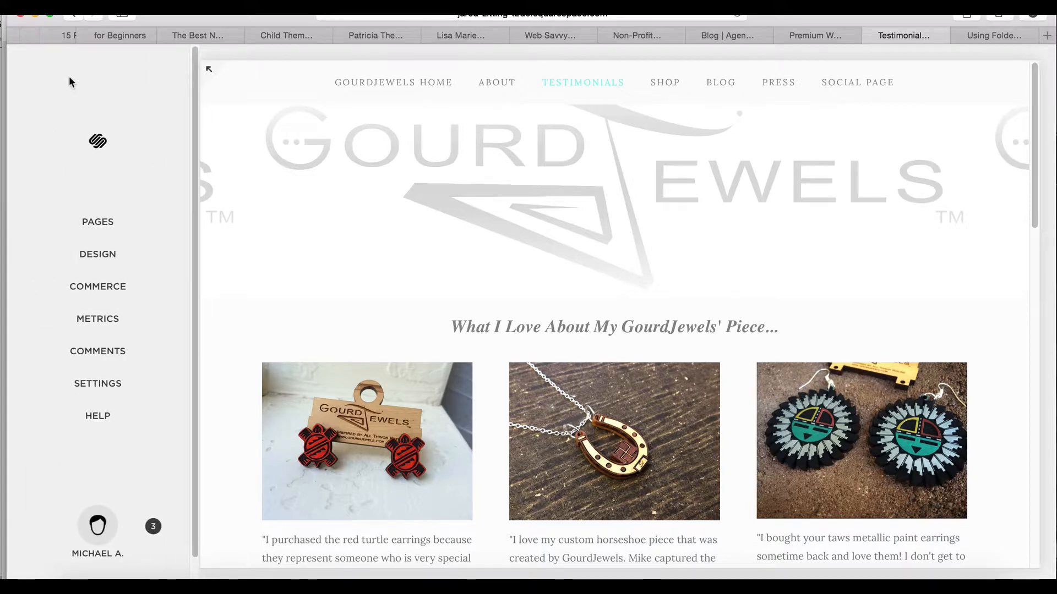
{"action": "left_click", "coordinate": [102, 256]}
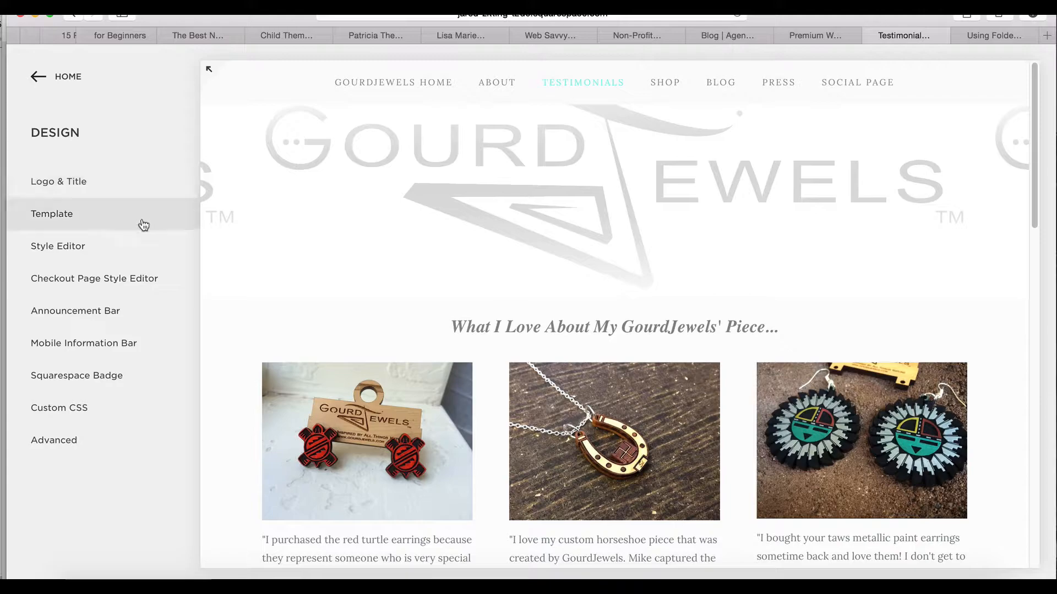
{"action": "scroll", "coordinate": [261, 351], "scroll_direction": "down", "scroll_amount": 20}
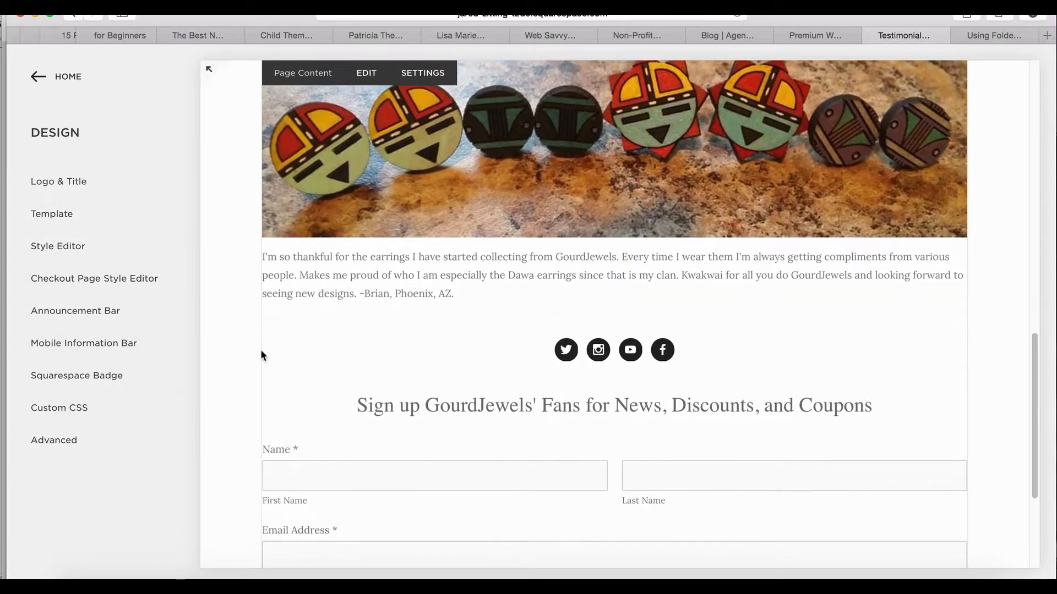
{"action": "scroll", "coordinate": [261, 353], "scroll_direction": "up", "scroll_amount": 20}
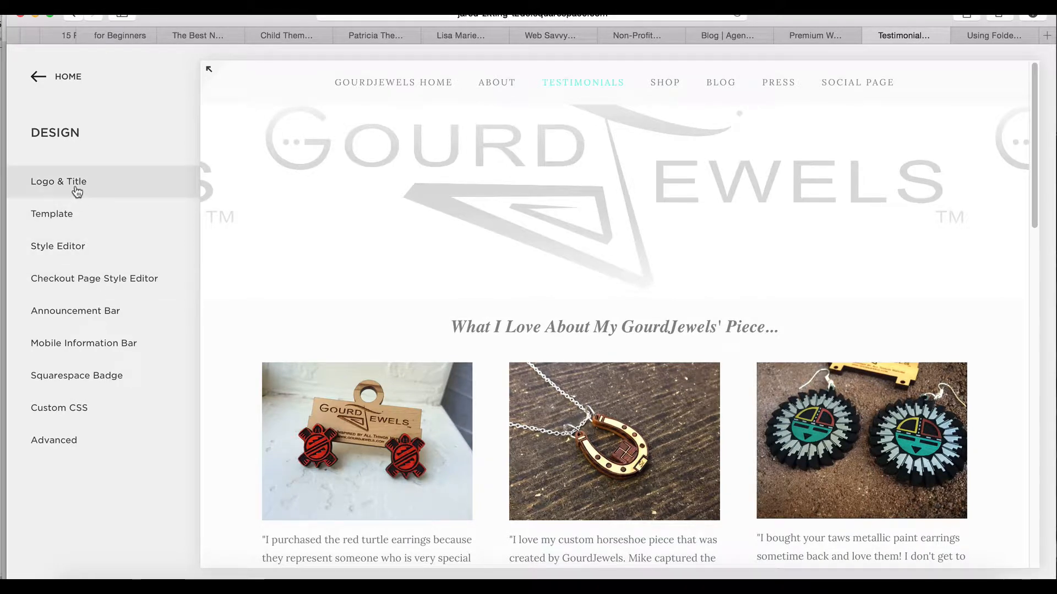
{"action": "left_click", "coordinate": [71, 248]}
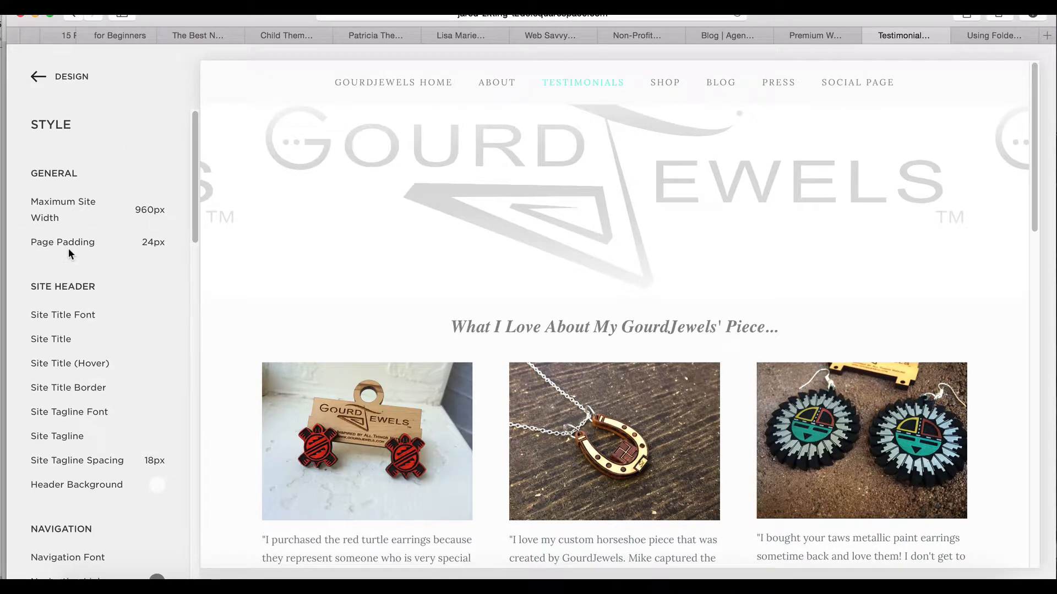
Look through the Style Editor's settings for the general layout, header, navigation, banner, main content, footer and buttons
{"action": "mouse_move", "coordinate": [79, 217]}
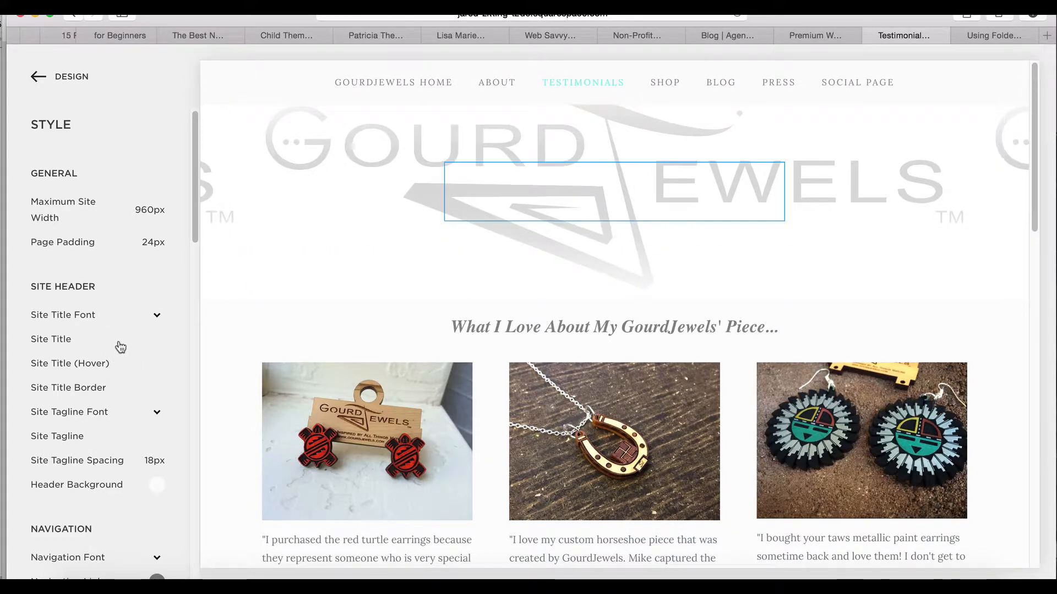
{"action": "scroll", "coordinate": [134, 391], "scroll_direction": "down", "scroll_amount": 4}
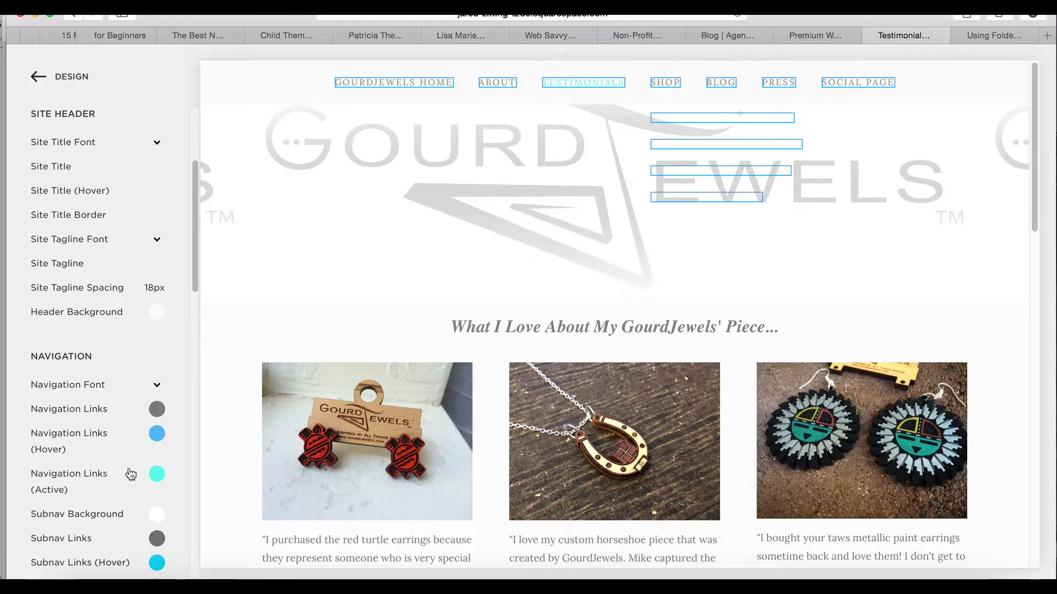
{"action": "scroll", "coordinate": [130, 473], "scroll_direction": "down", "scroll_amount": 3}
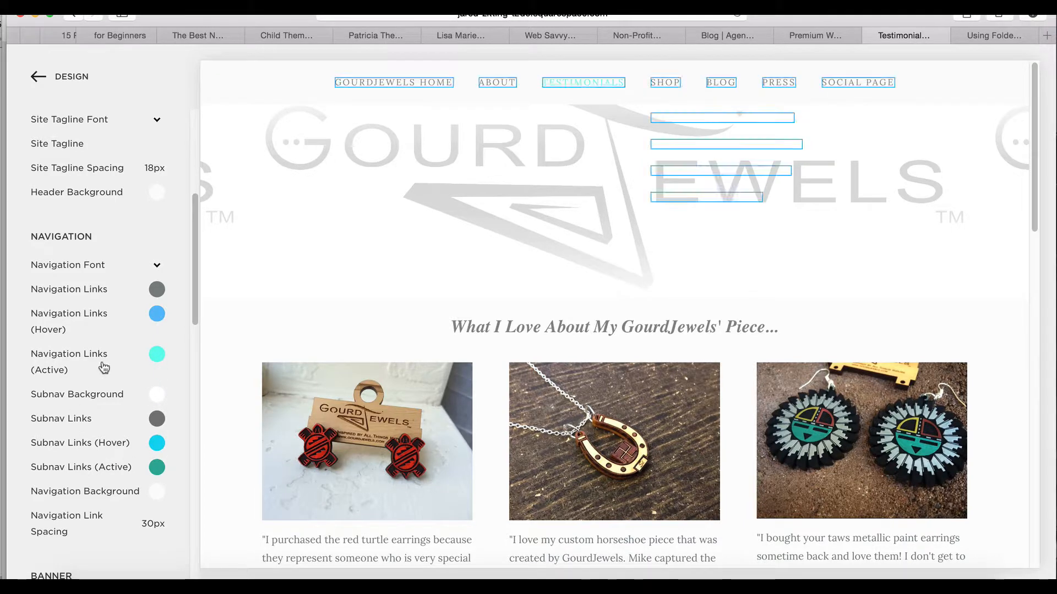
{"action": "scroll", "coordinate": [111, 460], "scroll_direction": "down", "scroll_amount": 5}
{"action": "scroll", "coordinate": [113, 447], "scroll_direction": "down", "scroll_amount": 2}
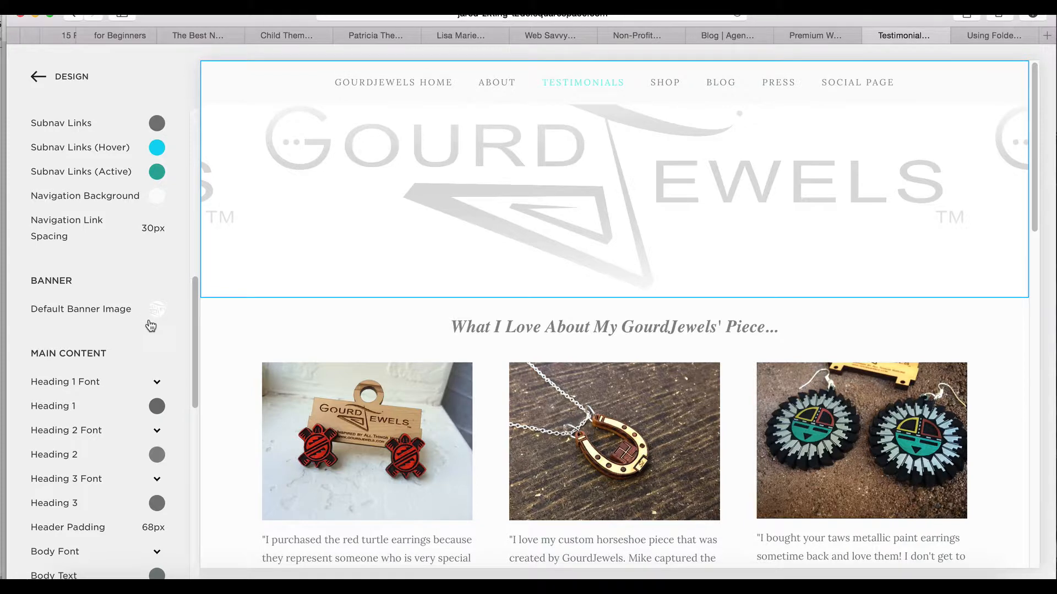
{"action": "scroll", "coordinate": [125, 394], "scroll_direction": "down", "scroll_amount": 3}
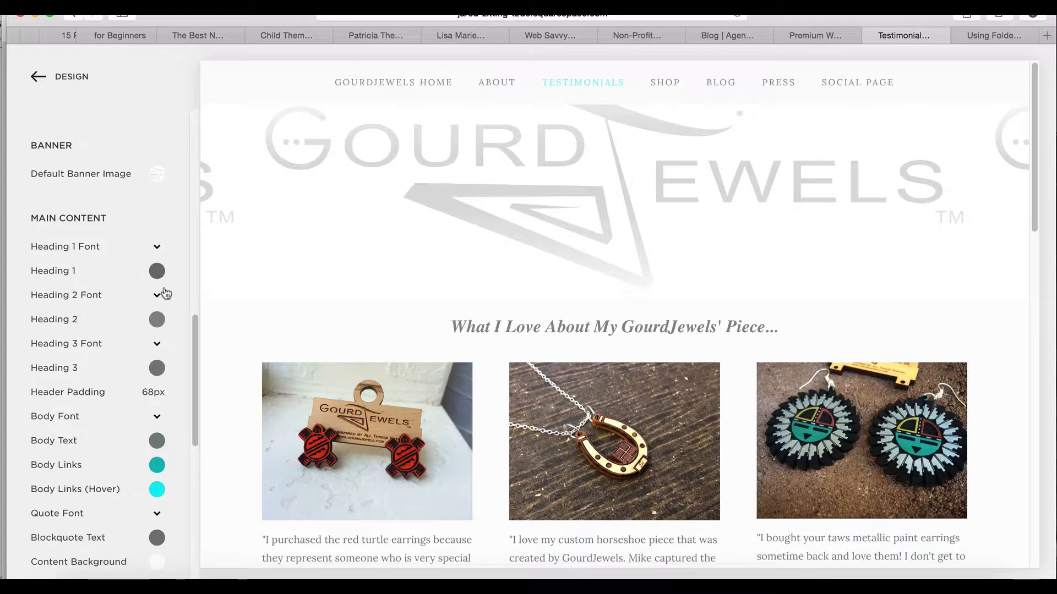
{"action": "scroll", "coordinate": [339, 431], "scroll_direction": "down", "scroll_amount": 5}
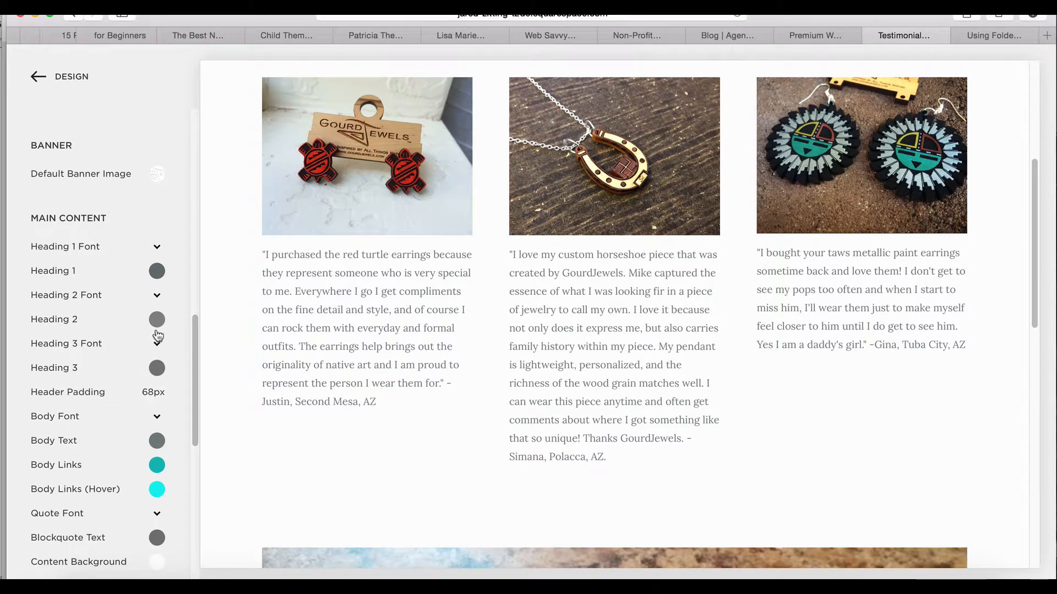
{"action": "left_click", "coordinate": [159, 392]}
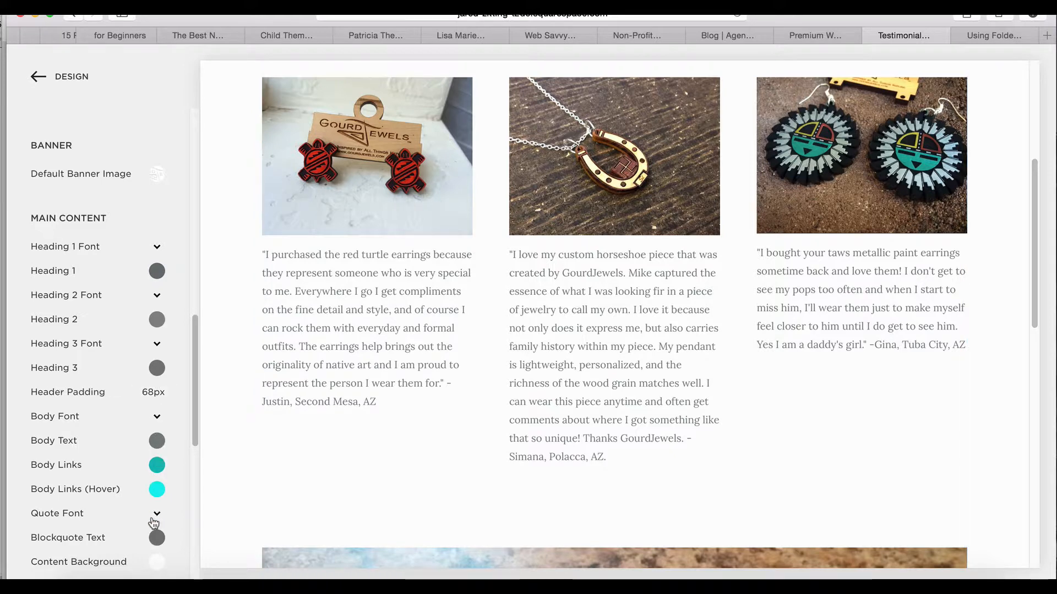
{"action": "scroll", "coordinate": [154, 523], "scroll_direction": "down", "scroll_amount": 8}
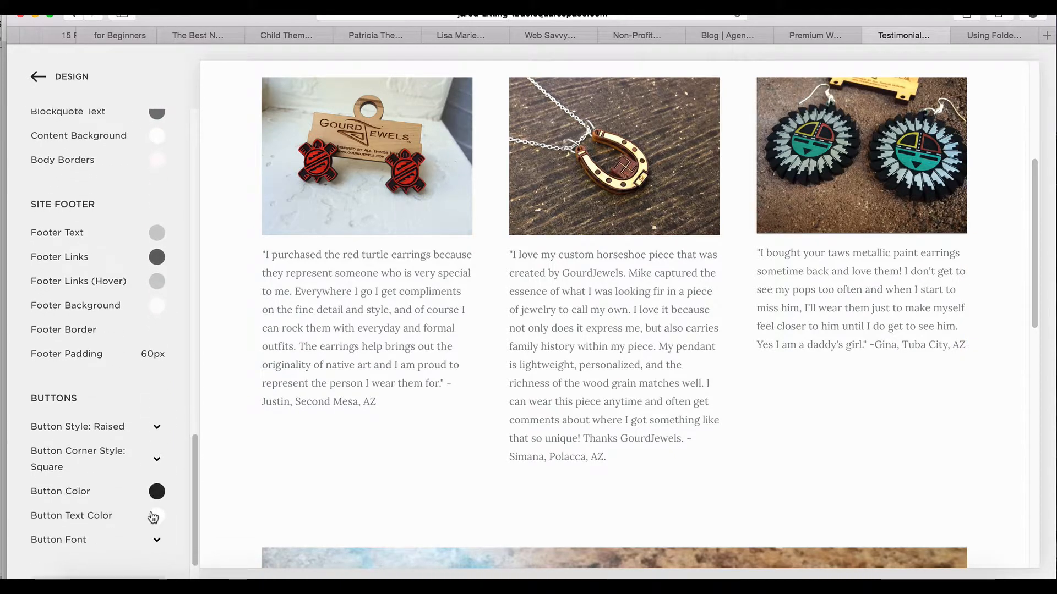
{"action": "scroll", "coordinate": [241, 343], "scroll_direction": "up", "scroll_amount": 5}
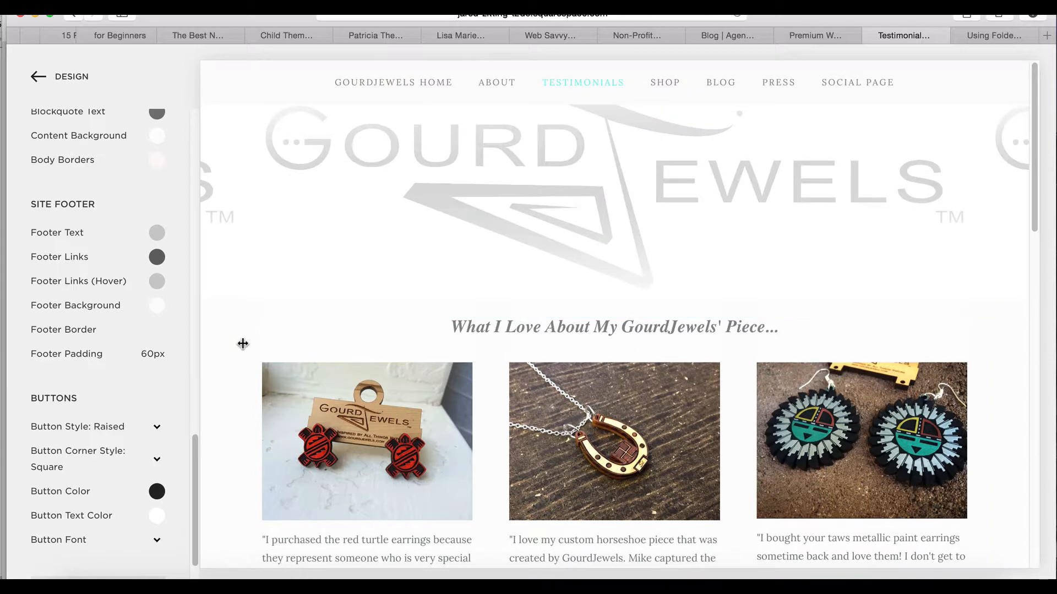
Leave the Style Editor and the Design settings and open the site's Commerce settings
{"action": "left_click", "coordinate": [73, 79]}
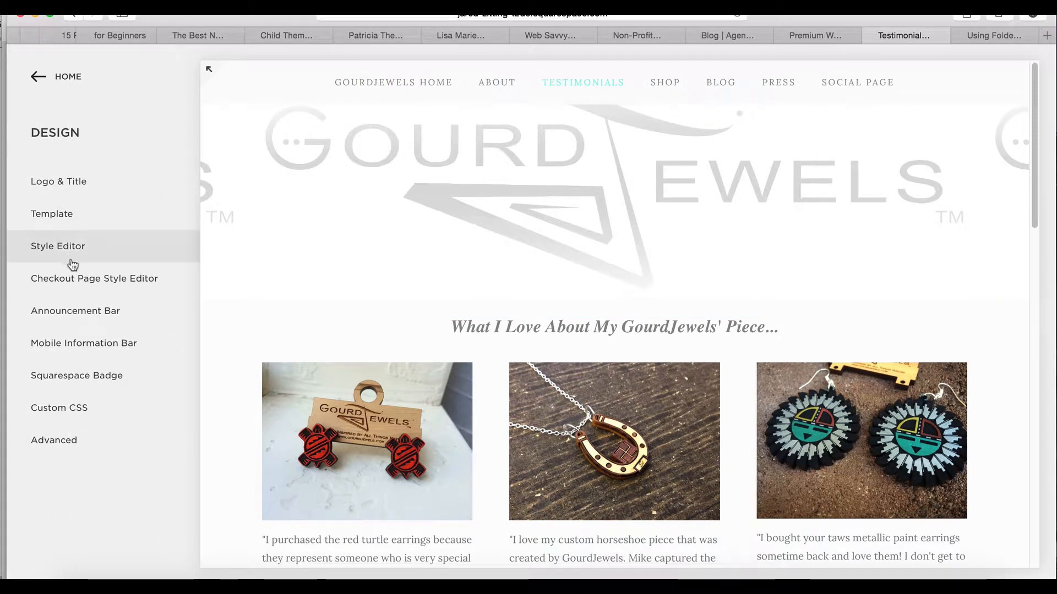
{"action": "left_click", "coordinate": [63, 83]}
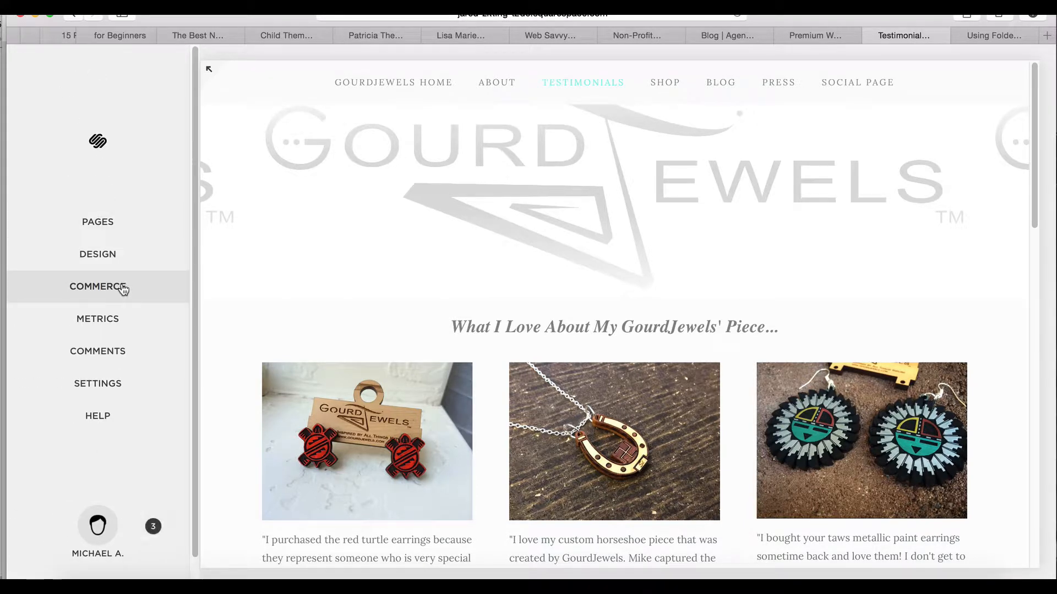
{"action": "left_click", "coordinate": [117, 290]}
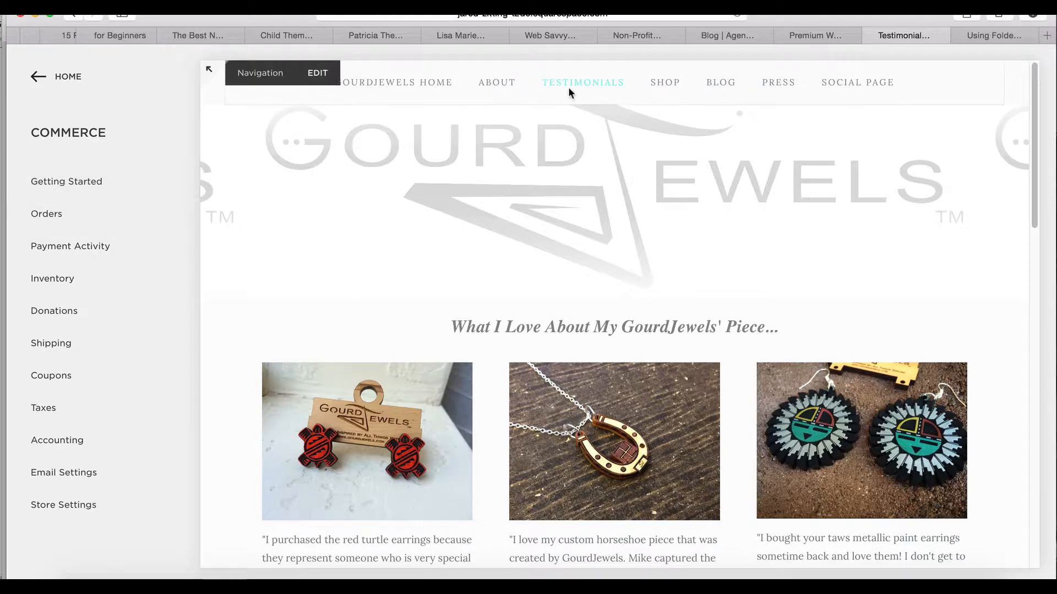
Open the Tiny Wings Collection from the Shop navigation in the site preview and go to its products
{"action": "mouse_move", "coordinate": [660, 82]}
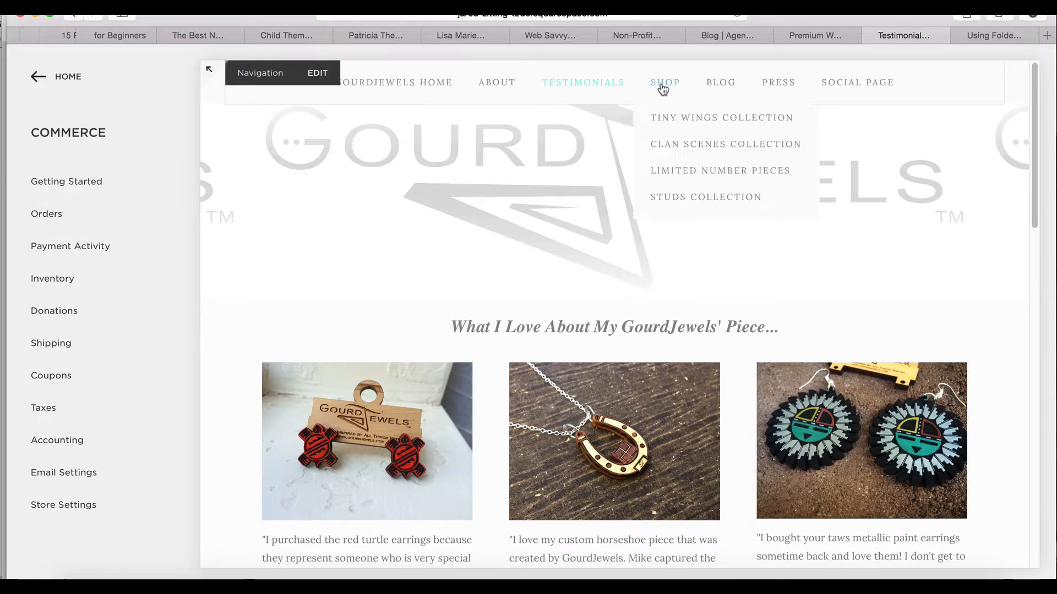
{"action": "left_click", "coordinate": [680, 122]}
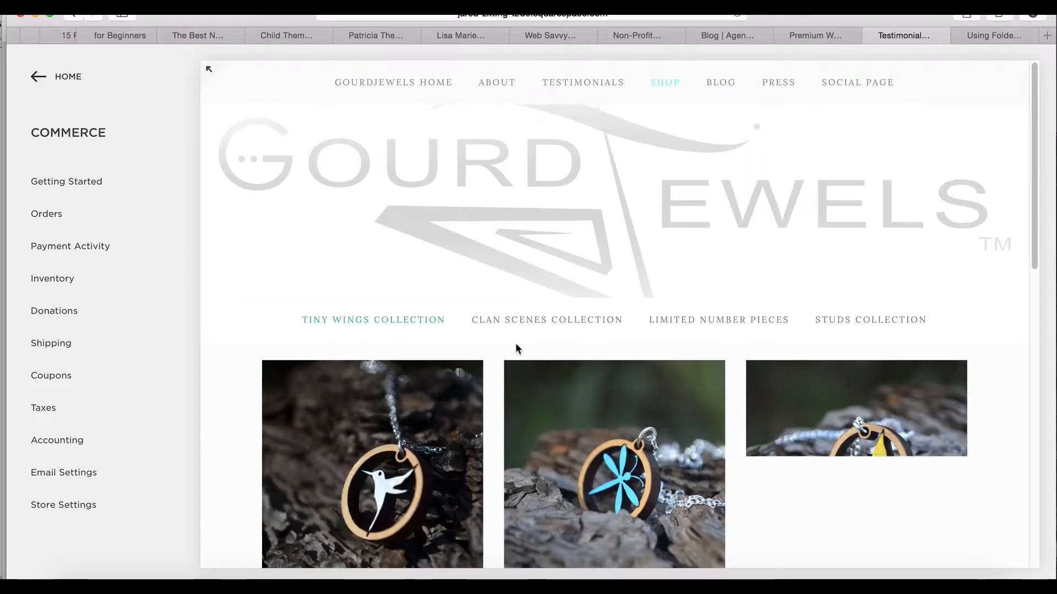
{"action": "scroll", "coordinate": [516, 346], "scroll_direction": "down", "scroll_amount": 1}
{"action": "scroll", "coordinate": [517, 345], "scroll_direction": "down", "scroll_amount": 5}
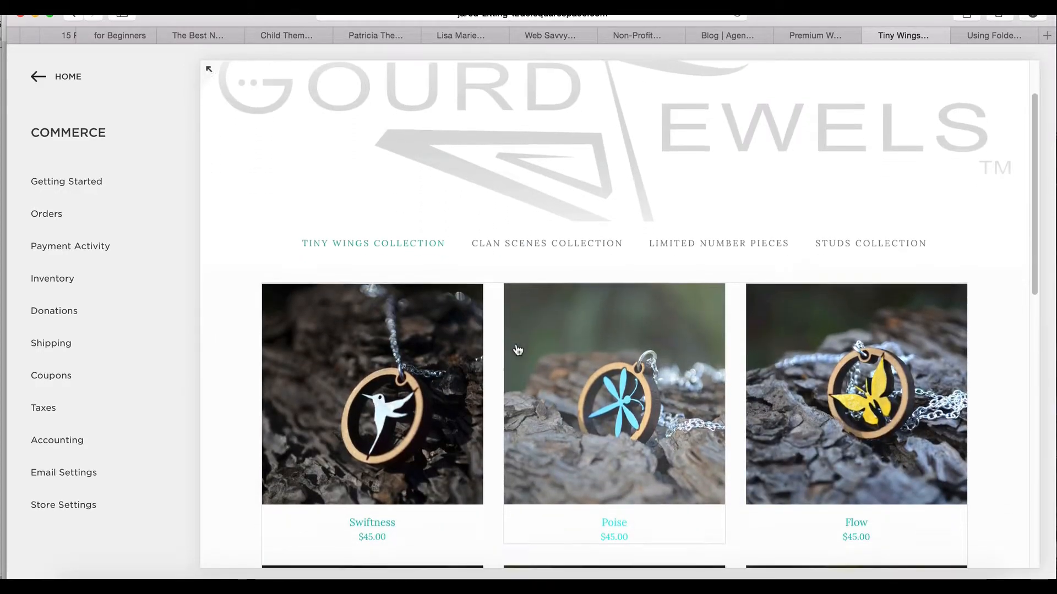
{"action": "scroll", "coordinate": [518, 350], "scroll_direction": "up", "scroll_amount": 2}
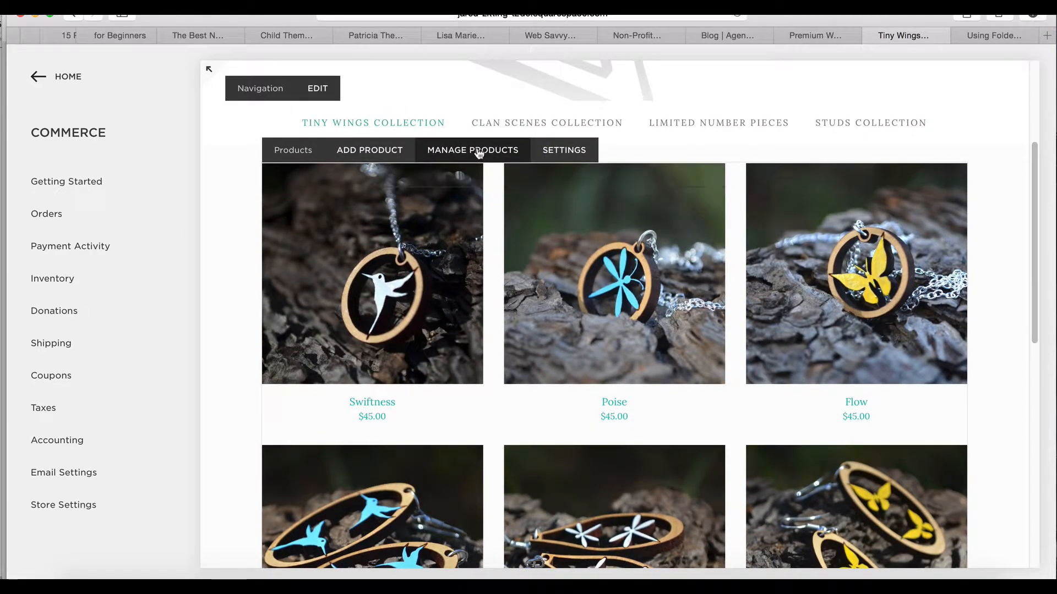
Add a service product named "water bill" to the Tiny Wings Collection
{"action": "left_click", "coordinate": [396, 158]}
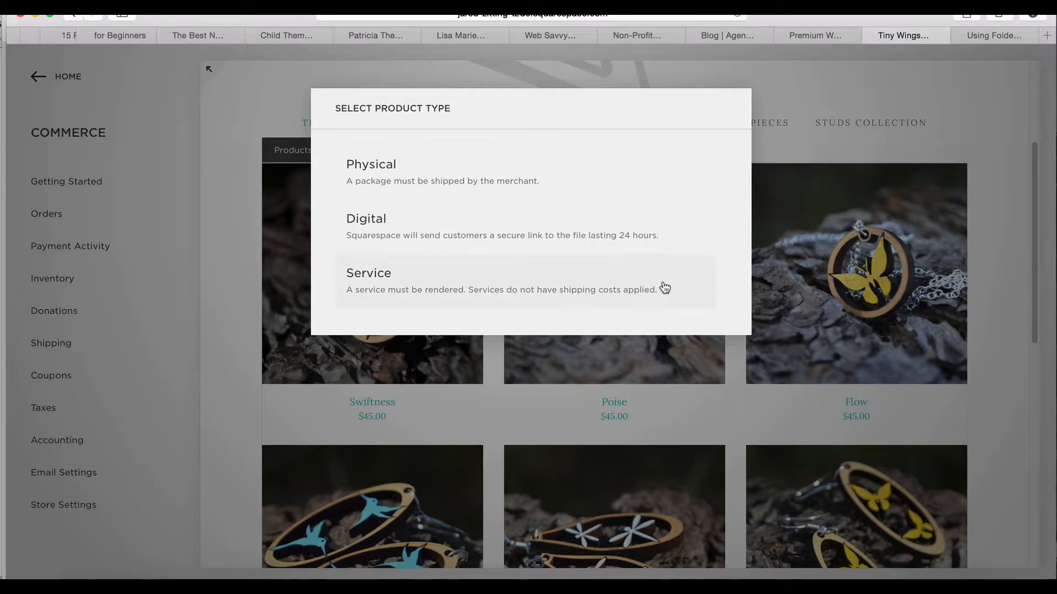
{"action": "left_click", "coordinate": [398, 277]}
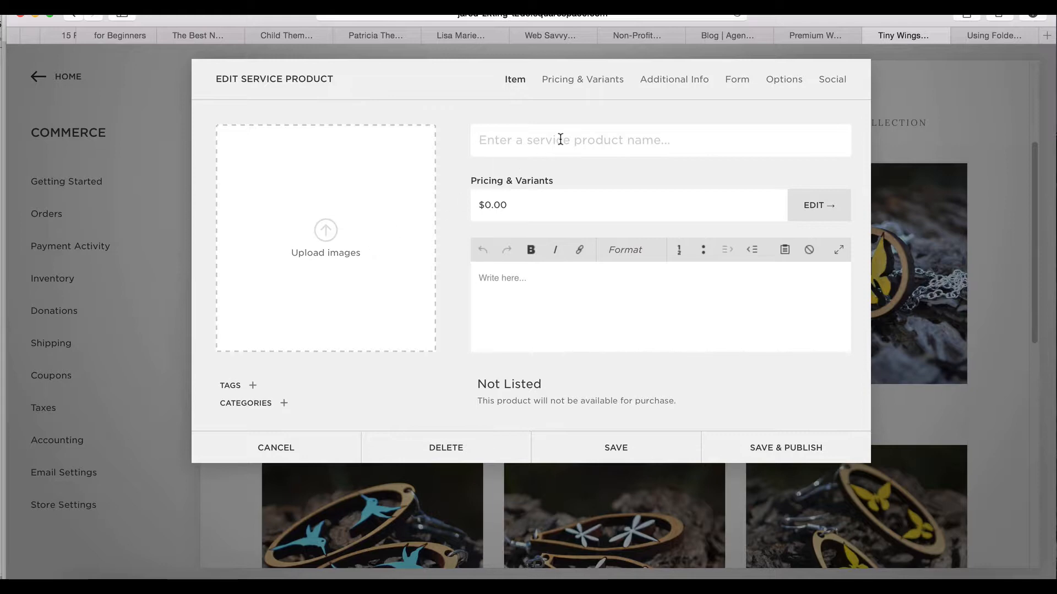
{"action": "type", "text": "water bill"}
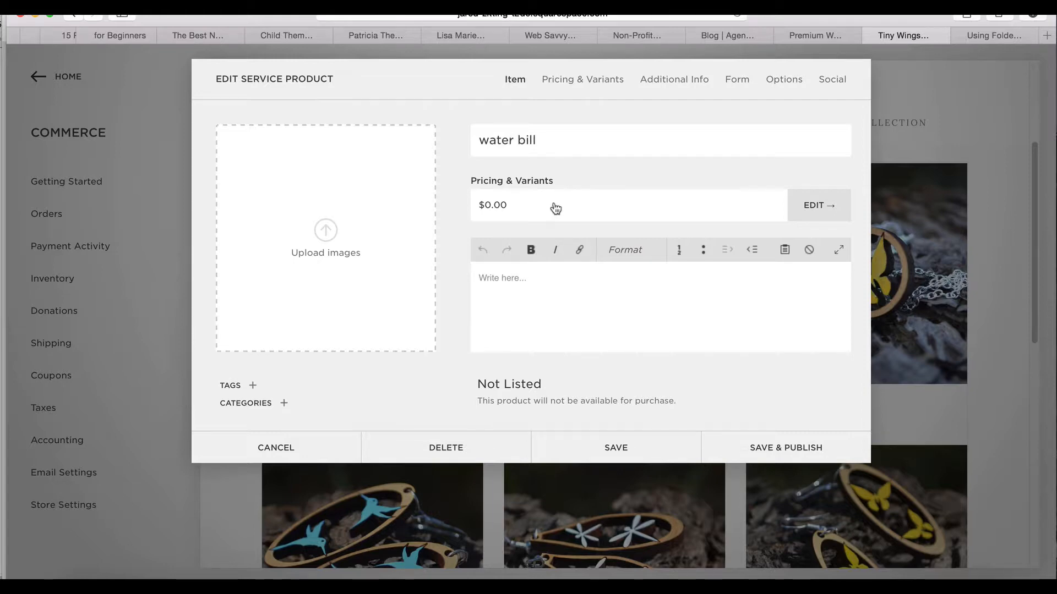
Set the water bill product's price to $27.00 in its pricing and variants
{"action": "left_click", "coordinate": [556, 207]}
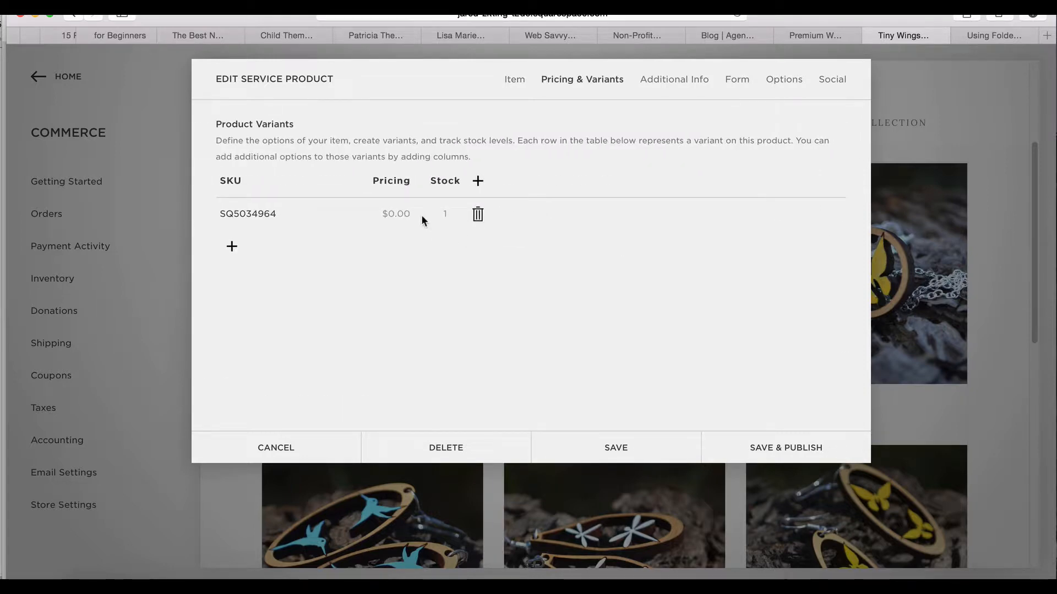
{"action": "left_click", "coordinate": [407, 222]}
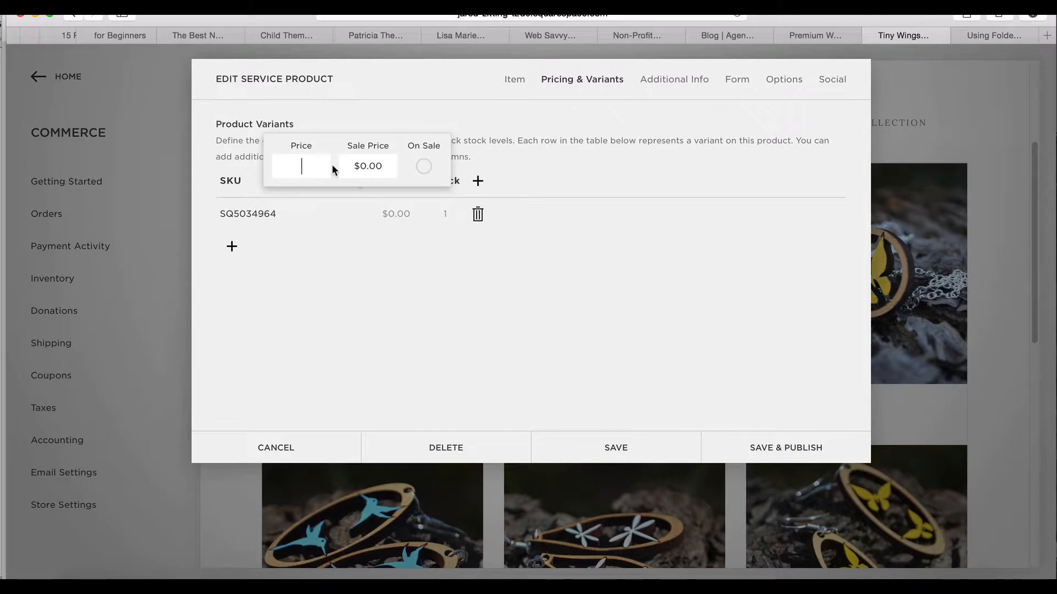
{"action": "type", "text": "27"}
{"action": "left_click", "coordinate": [327, 262]}
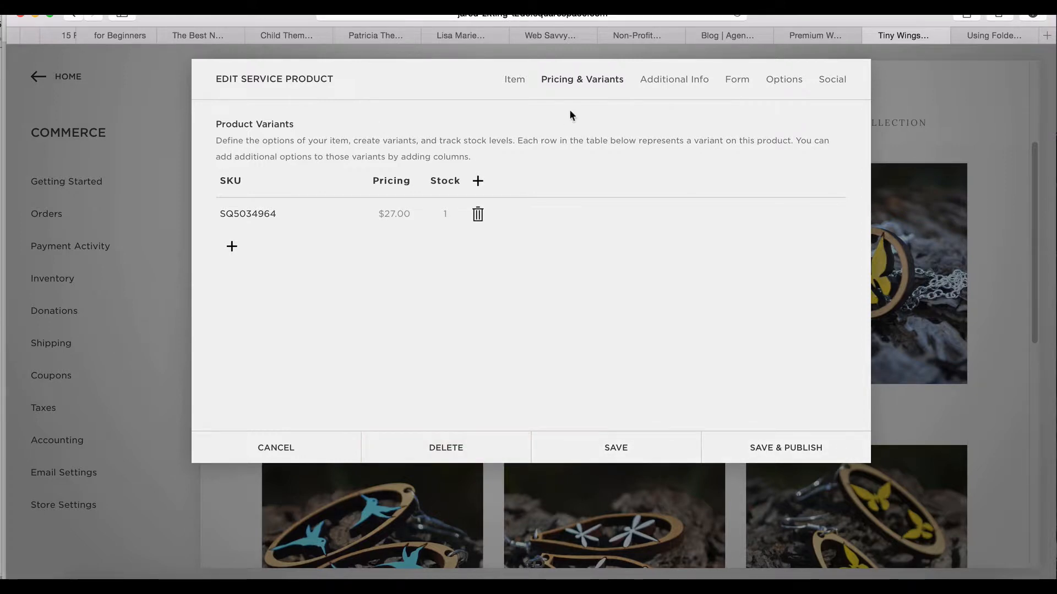
Enter "aljdsljfd" as the water bill product's description and save the product without publishing it
{"action": "left_click", "coordinate": [521, 83]}
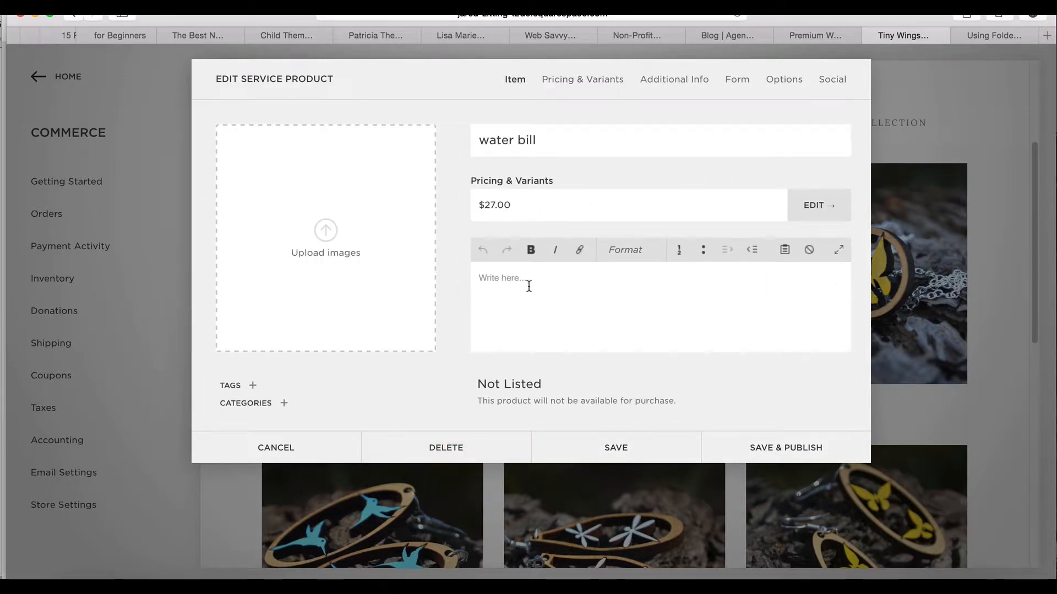
{"action": "left_click", "coordinate": [528, 286]}
{"action": "type", "text": "aljdsljfd"}
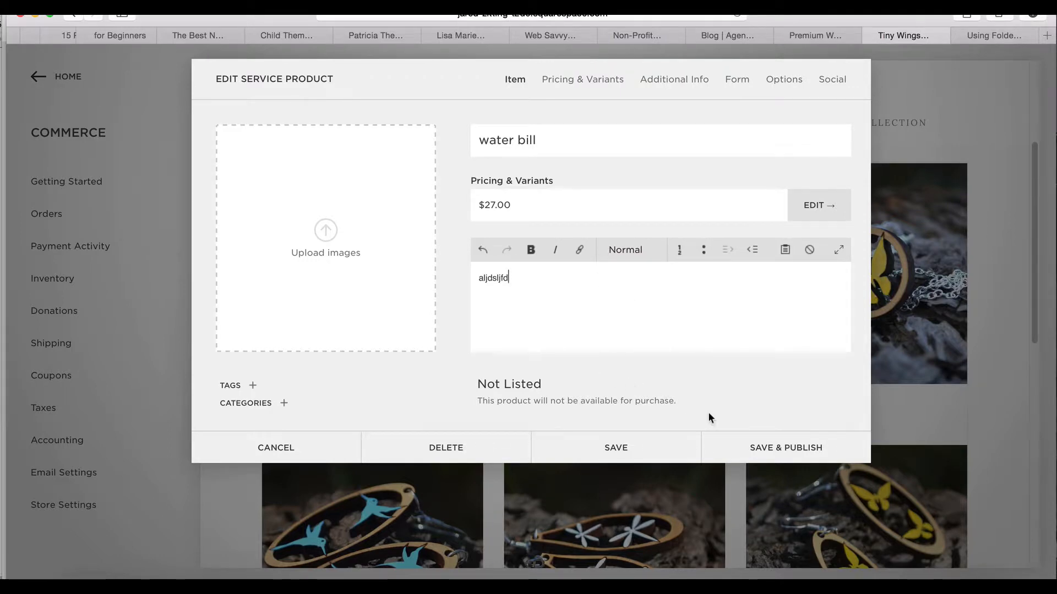
{"action": "left_click", "coordinate": [645, 449]}
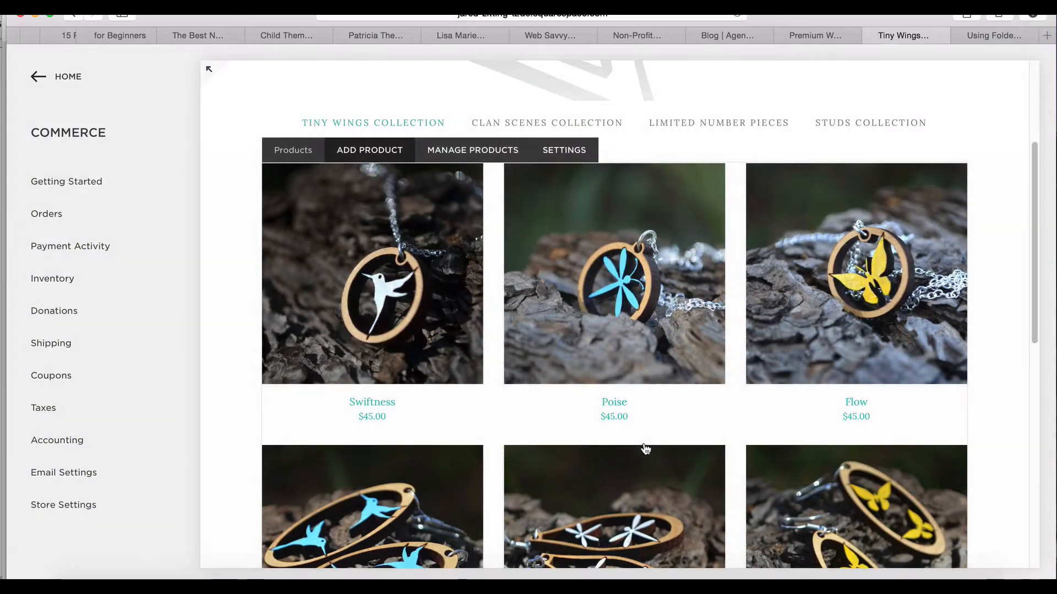
Look through the Tiny Wings Collection page for the water bill product
{"action": "scroll", "coordinate": [671, 345], "scroll_direction": "down", "scroll_amount": 10}
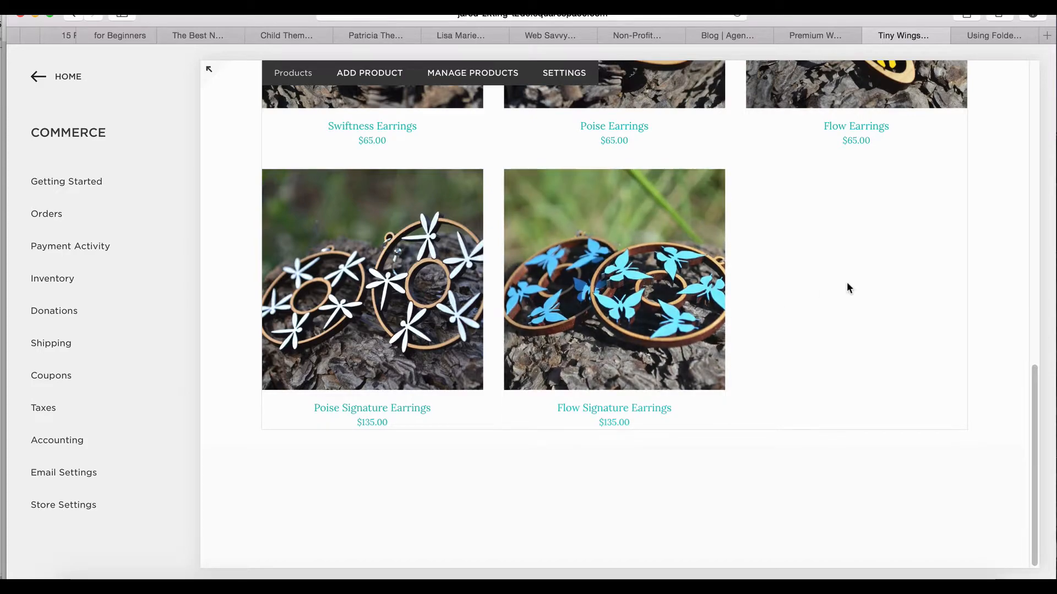
{"action": "scroll", "coordinate": [845, 284], "scroll_direction": "up", "scroll_amount": 15}
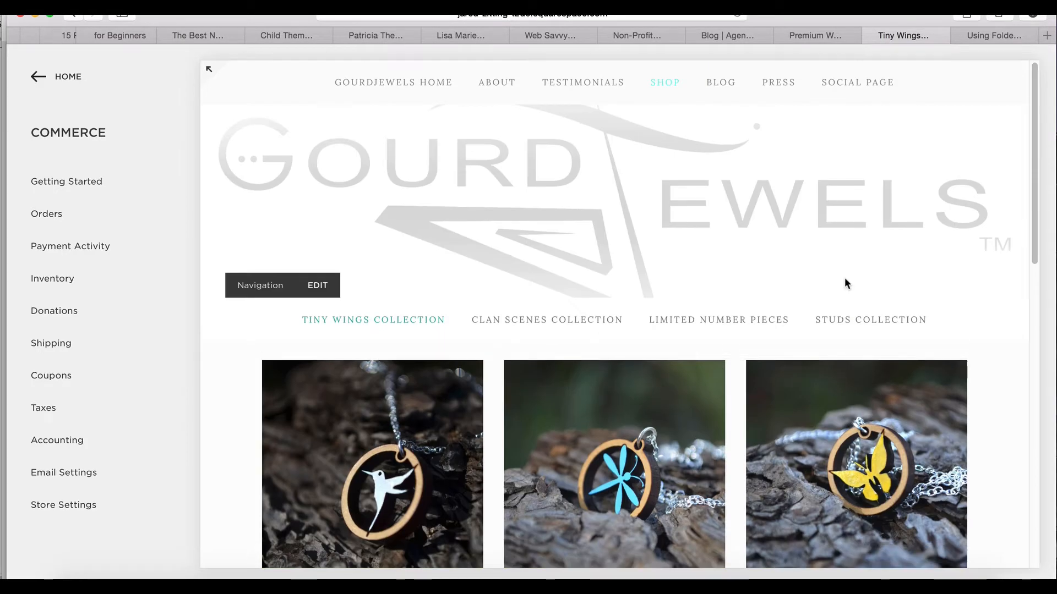
{"action": "scroll", "coordinate": [846, 283], "scroll_direction": "down", "scroll_amount": 15}
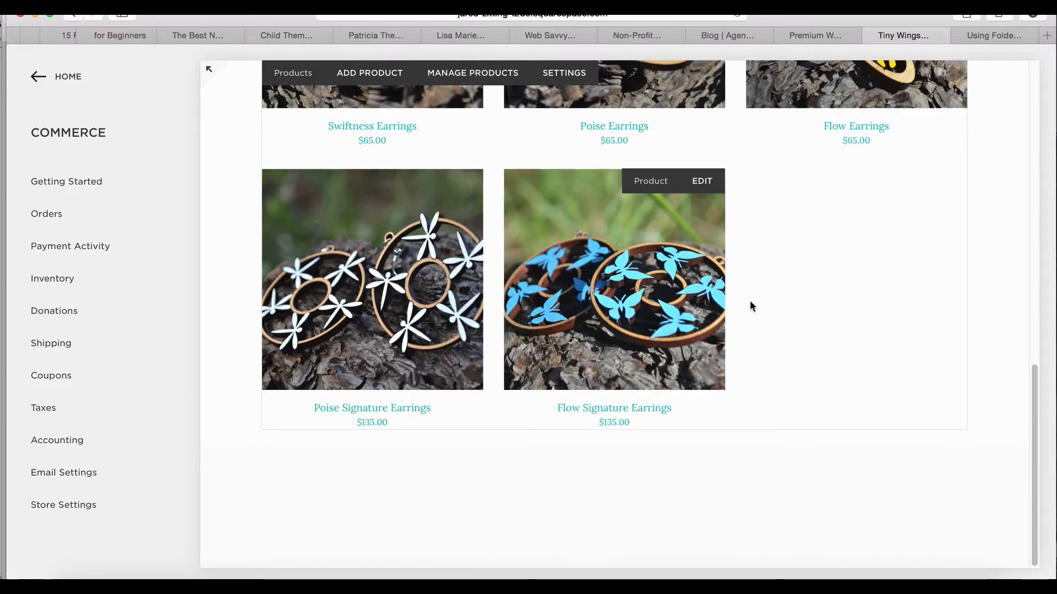
{"action": "scroll", "coordinate": [750, 300], "scroll_direction": "up", "scroll_amount": 15}
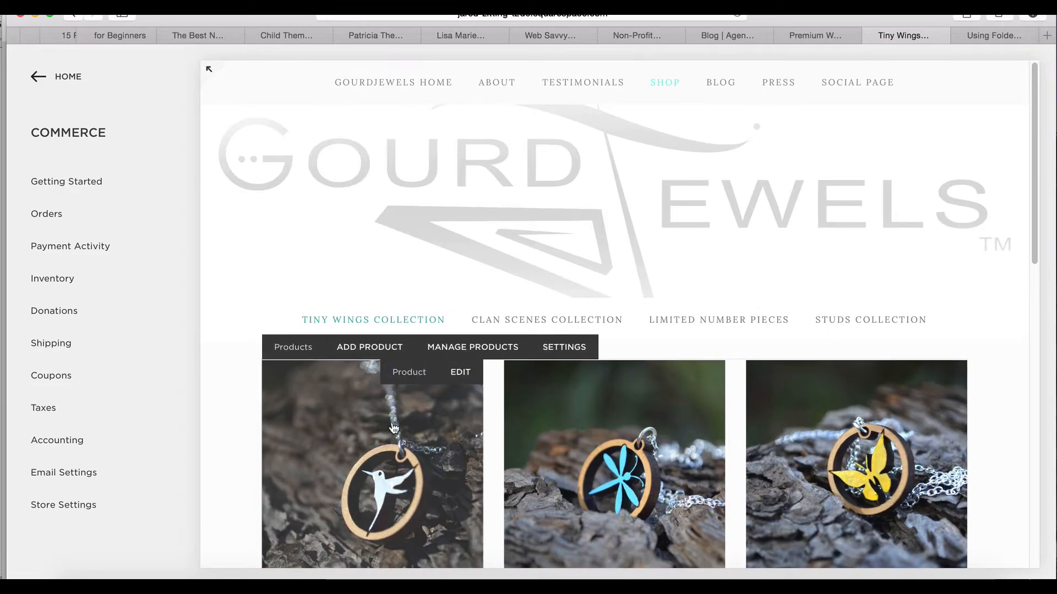
{"action": "scroll", "coordinate": [391, 427], "scroll_direction": "down", "scroll_amount": 15}
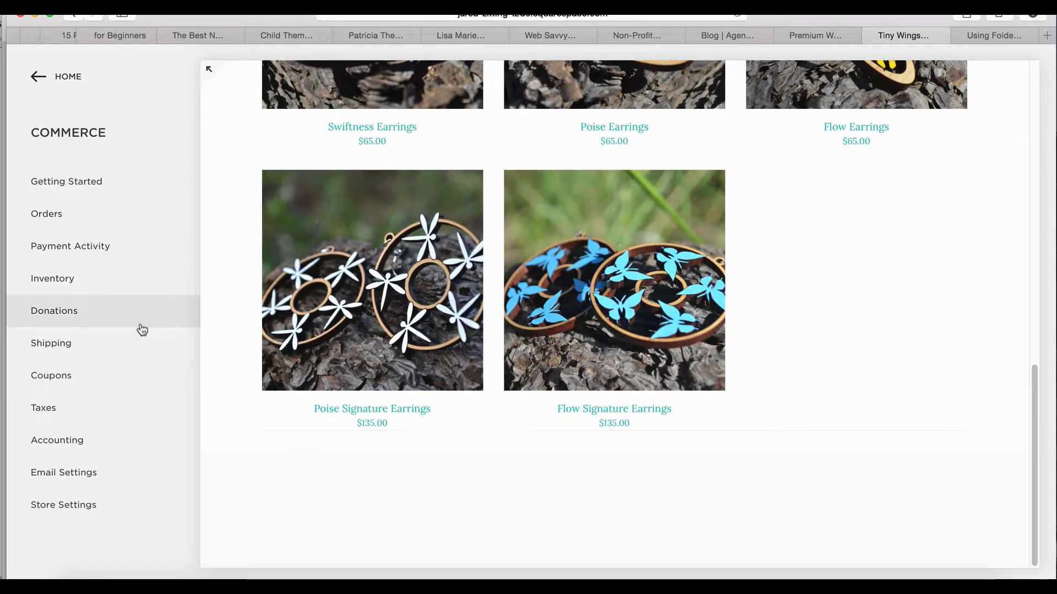
Leave Commerce, open the Tiny Wings Collection's product list from the site's pages and select the water bill product
{"action": "left_click", "coordinate": [74, 78]}
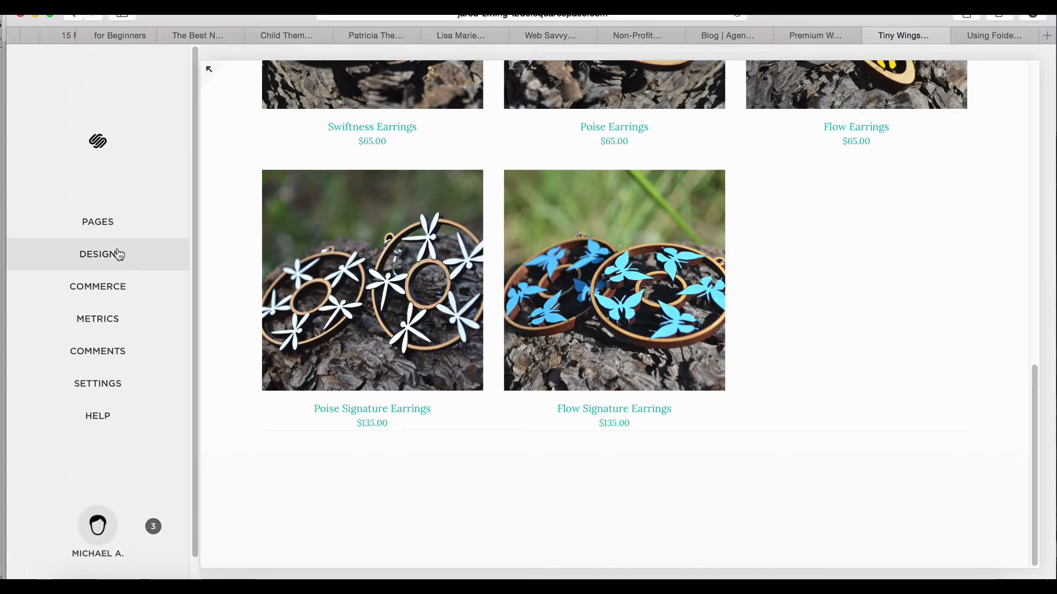
{"action": "left_click", "coordinate": [115, 229]}
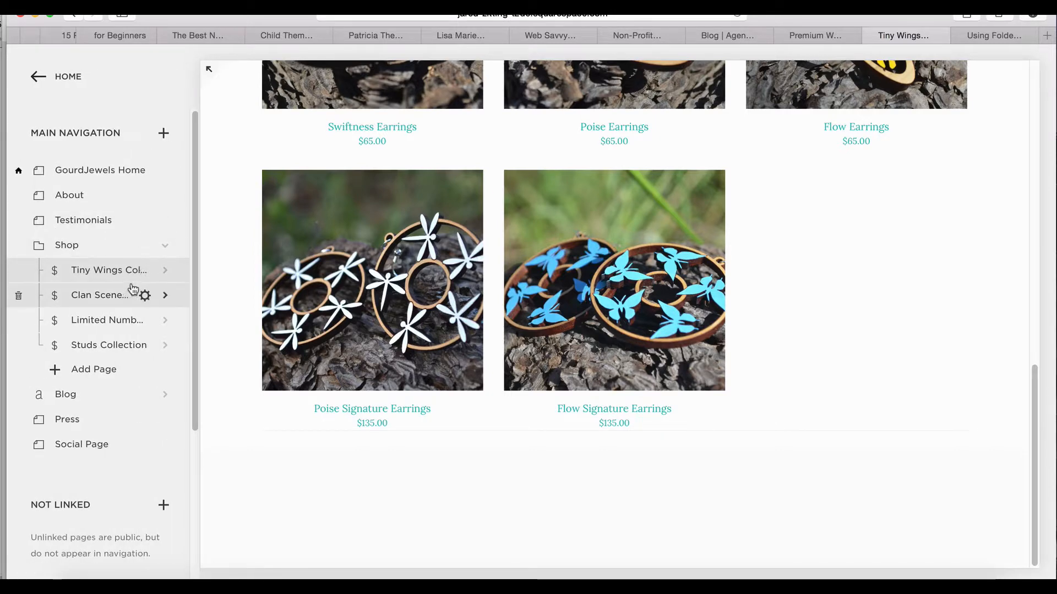
{"action": "left_click", "coordinate": [165, 271]}
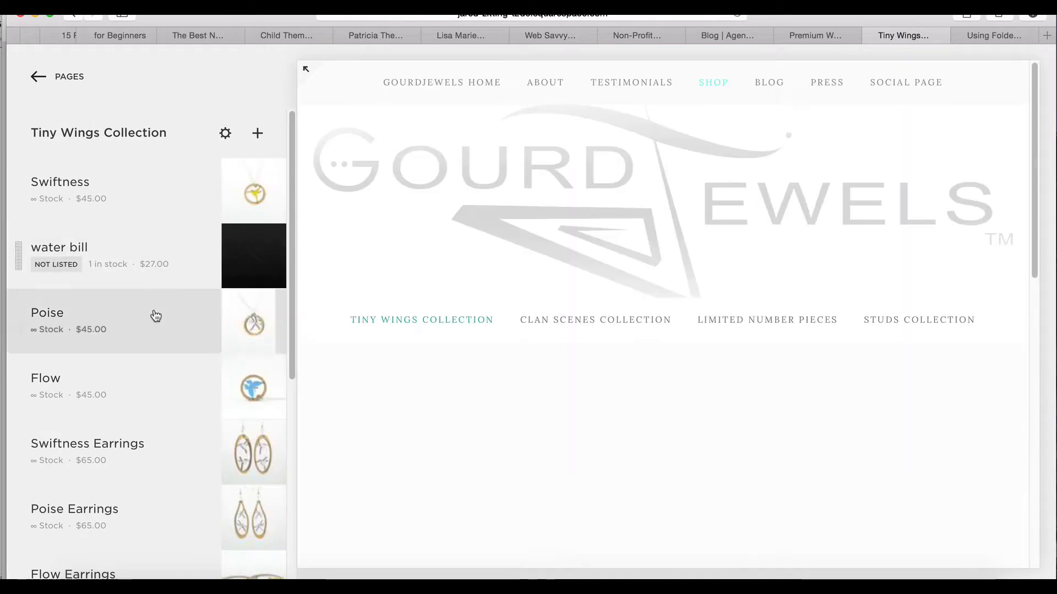
{"action": "mouse_move", "coordinate": [156, 268]}
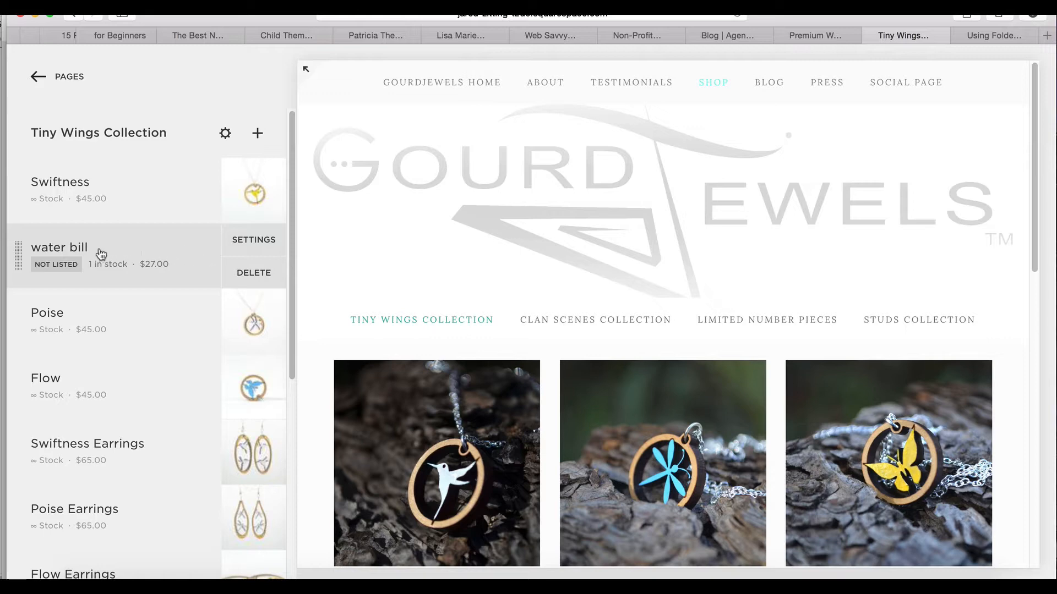
{"action": "left_click", "coordinate": [22, 259]}
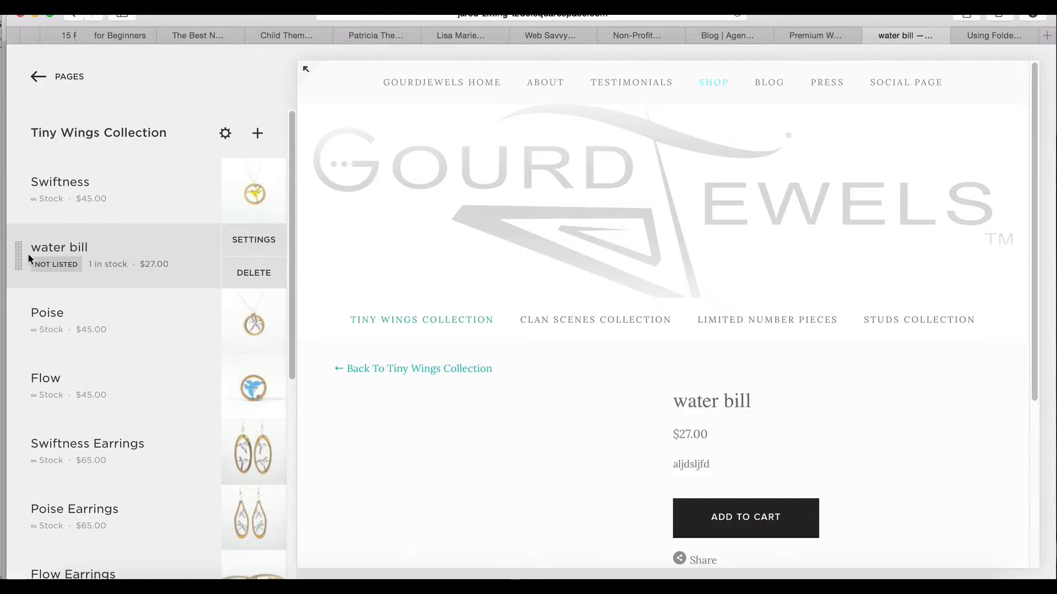
Look over the water bill product page, open the Tiny Wings Collection's page content for editing and save it without changes
{"action": "scroll", "coordinate": [715, 395], "scroll_direction": "down", "scroll_amount": 3}
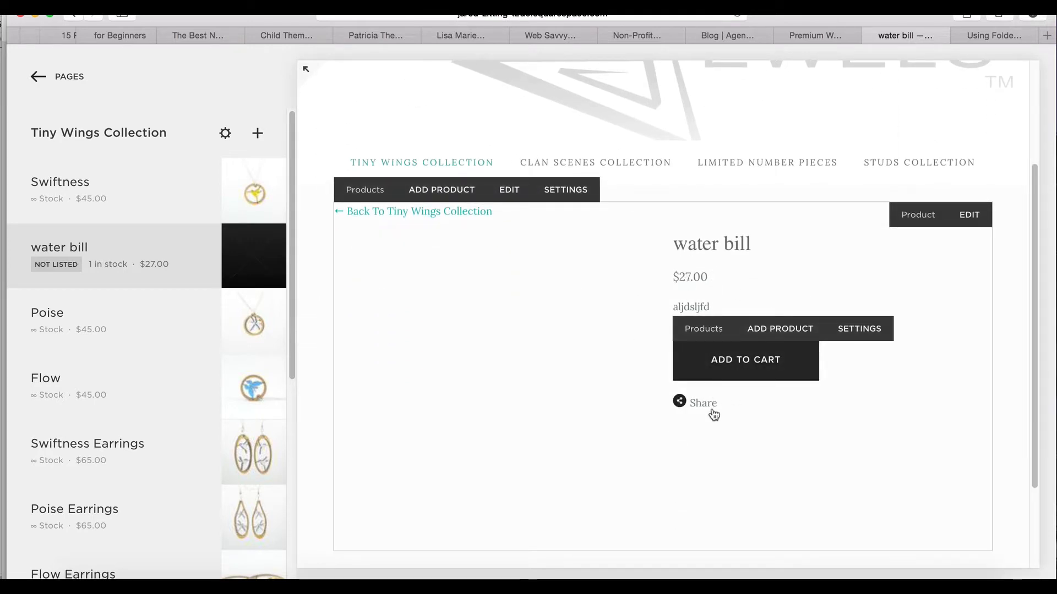
{"action": "scroll", "coordinate": [711, 407], "scroll_direction": "down", "scroll_amount": 4}
{"action": "scroll", "coordinate": [711, 407], "scroll_direction": "up", "scroll_amount": 3}
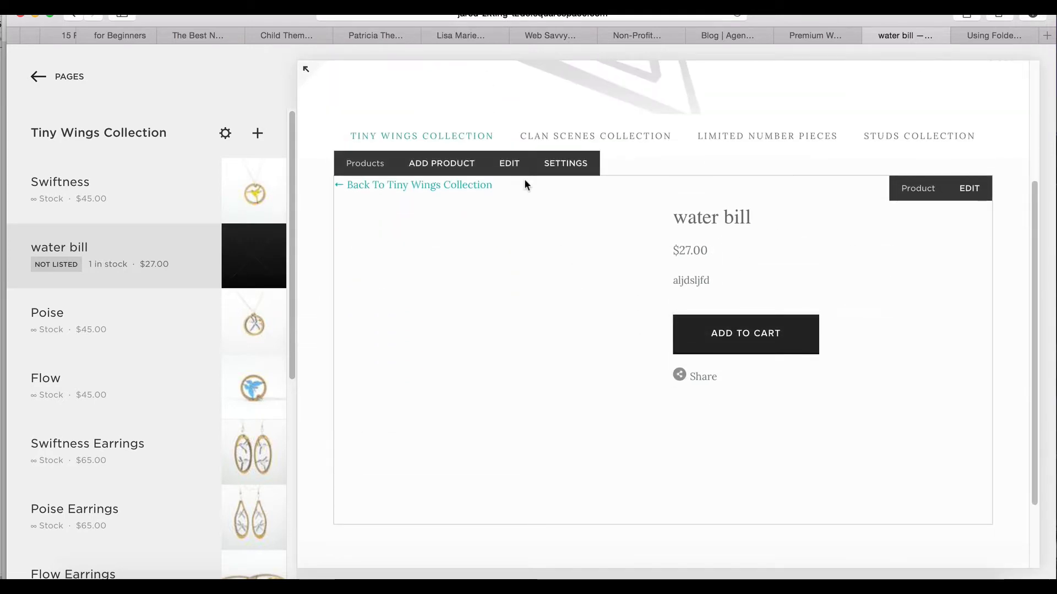
{"action": "left_click", "coordinate": [511, 165]}
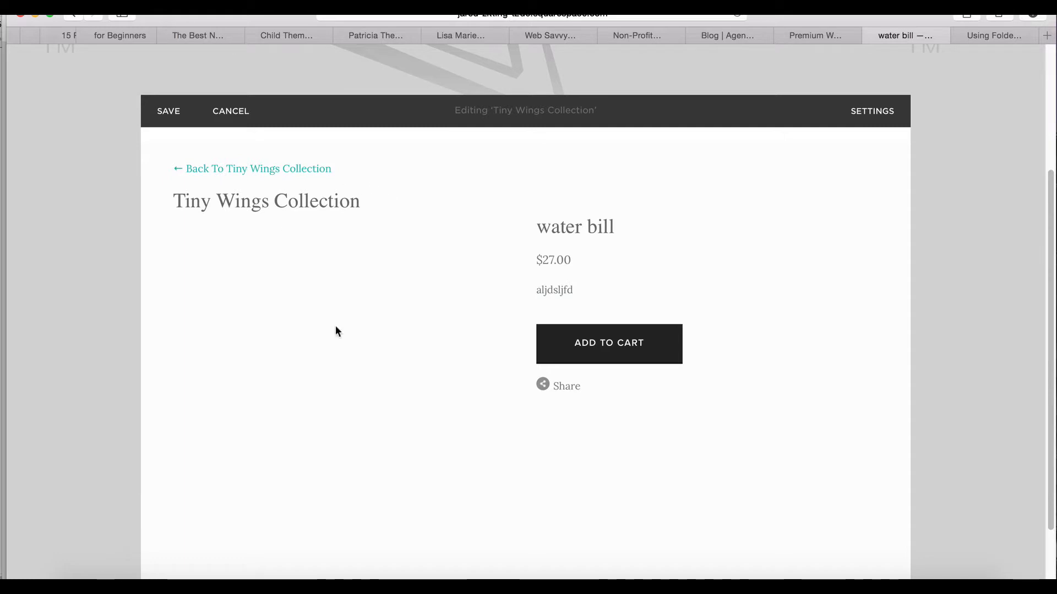
{"action": "scroll", "coordinate": [405, 386], "scroll_direction": "down", "scroll_amount": 2}
{"action": "scroll", "coordinate": [405, 386], "scroll_direction": "up", "scroll_amount": 5}
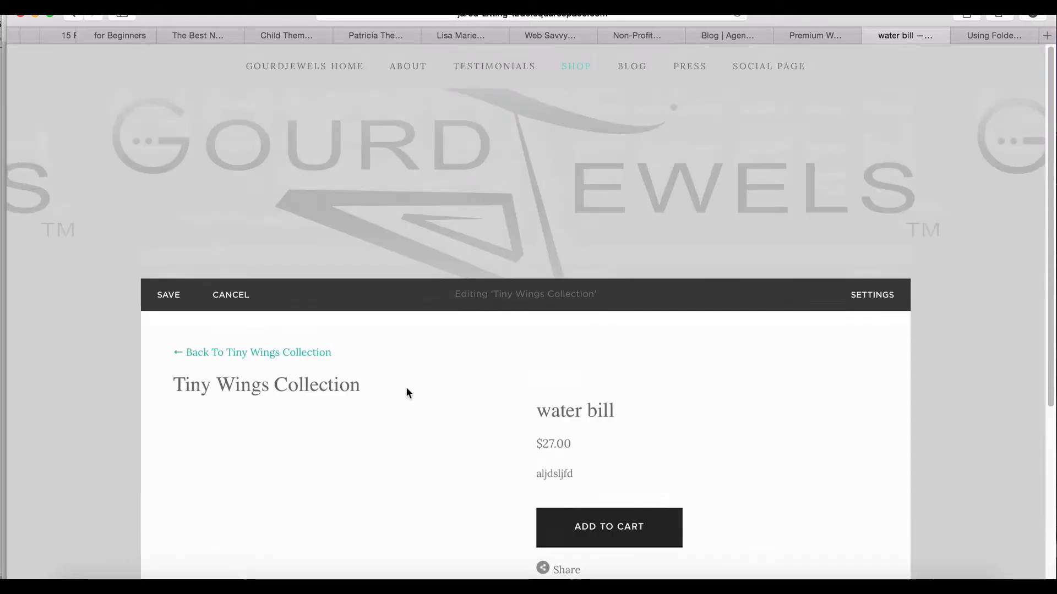
{"action": "left_click", "coordinate": [168, 295]}
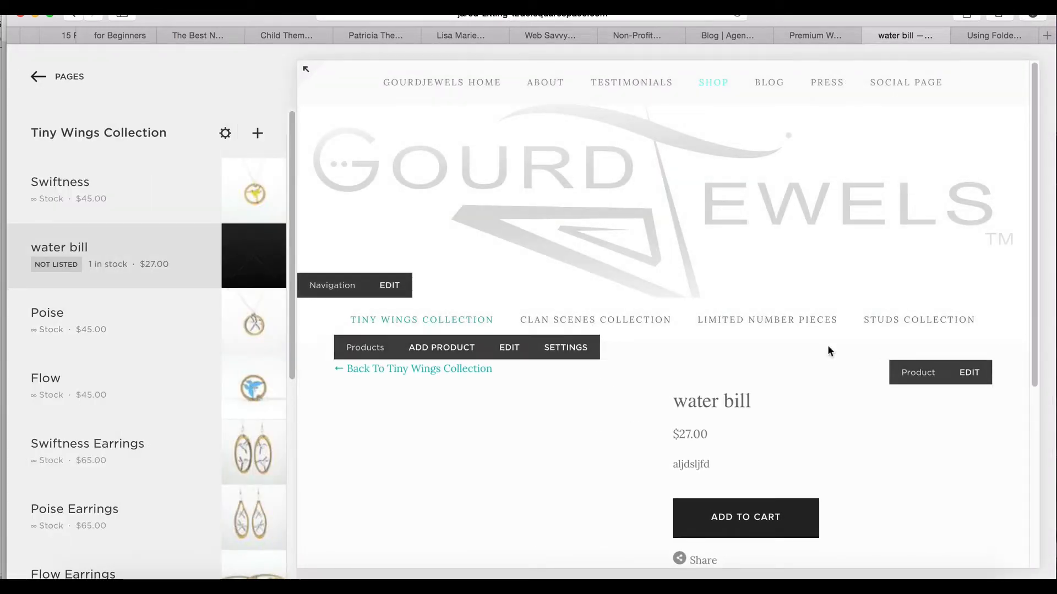
Save and publish the water bill product, and check it in the Tiny Wings Collection and on its own product page
{"action": "left_click", "coordinate": [968, 373]}
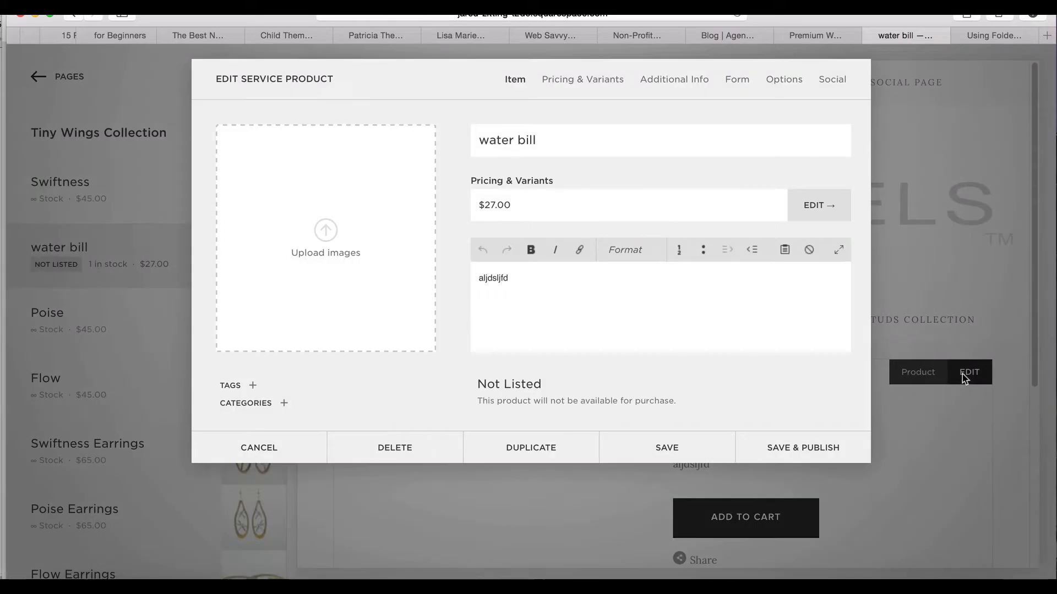
{"action": "left_click", "coordinate": [769, 449]}
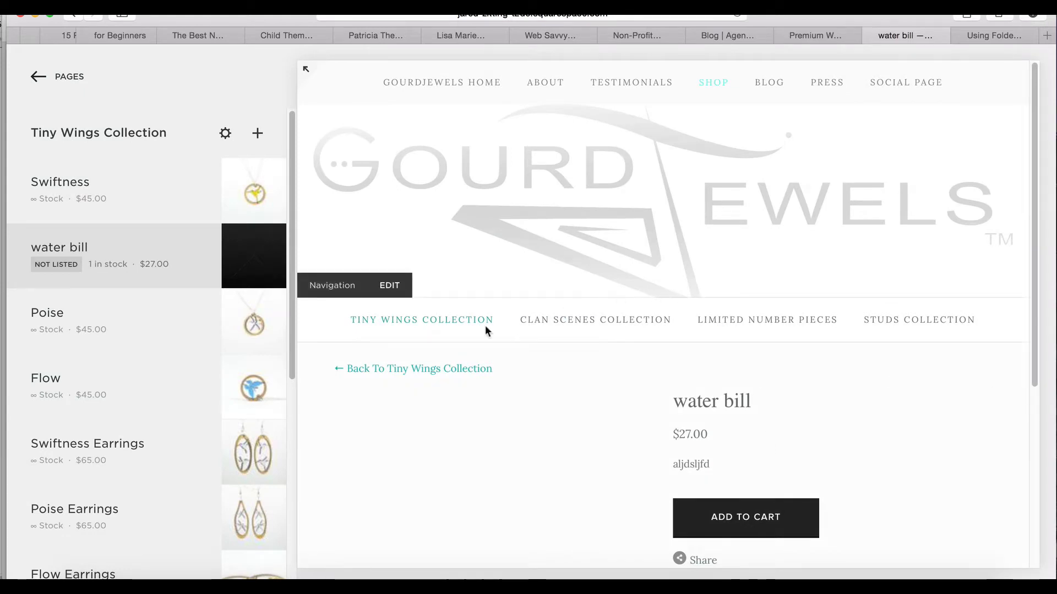
{"action": "left_click", "coordinate": [410, 374]}
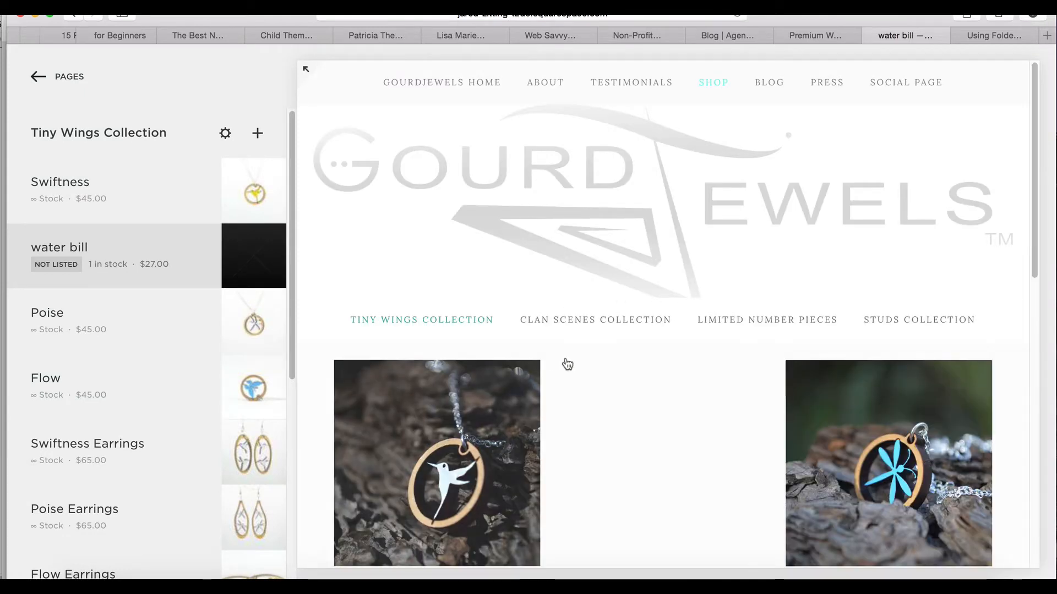
{"action": "scroll", "coordinate": [591, 361], "scroll_direction": "down", "scroll_amount": 3}
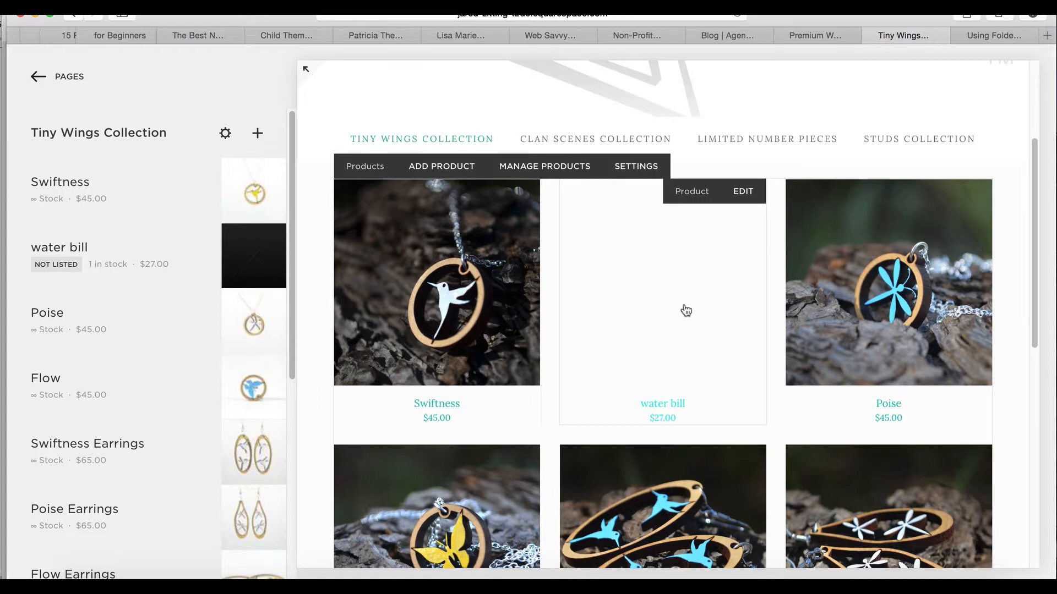
{"action": "left_click", "coordinate": [654, 309]}
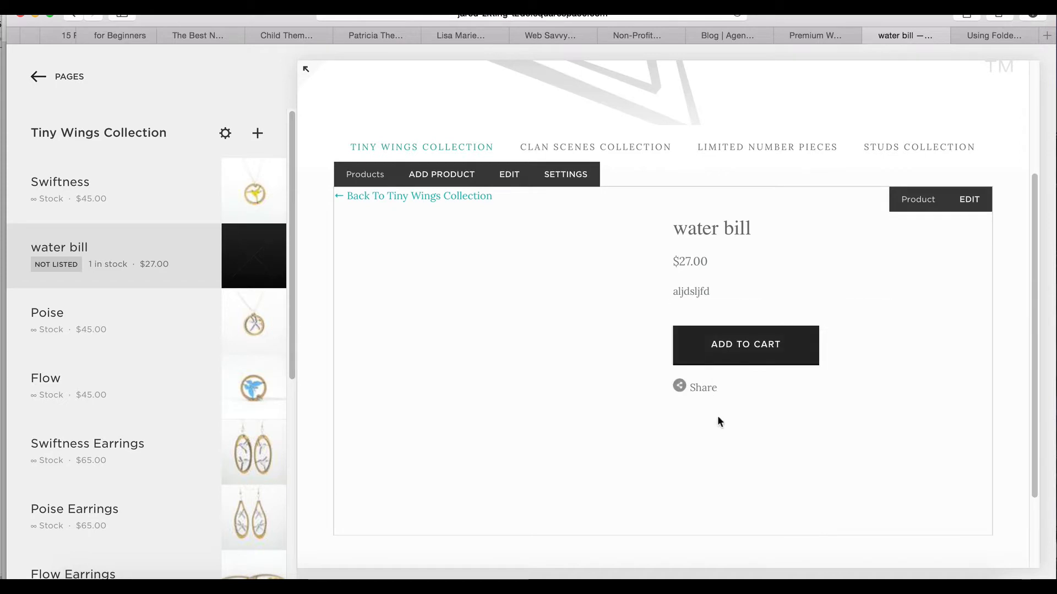
{"action": "scroll", "coordinate": [659, 450], "scroll_direction": "down", "scroll_amount": 3}
{"action": "scroll", "coordinate": [660, 451], "scroll_direction": "up", "scroll_amount": 5}
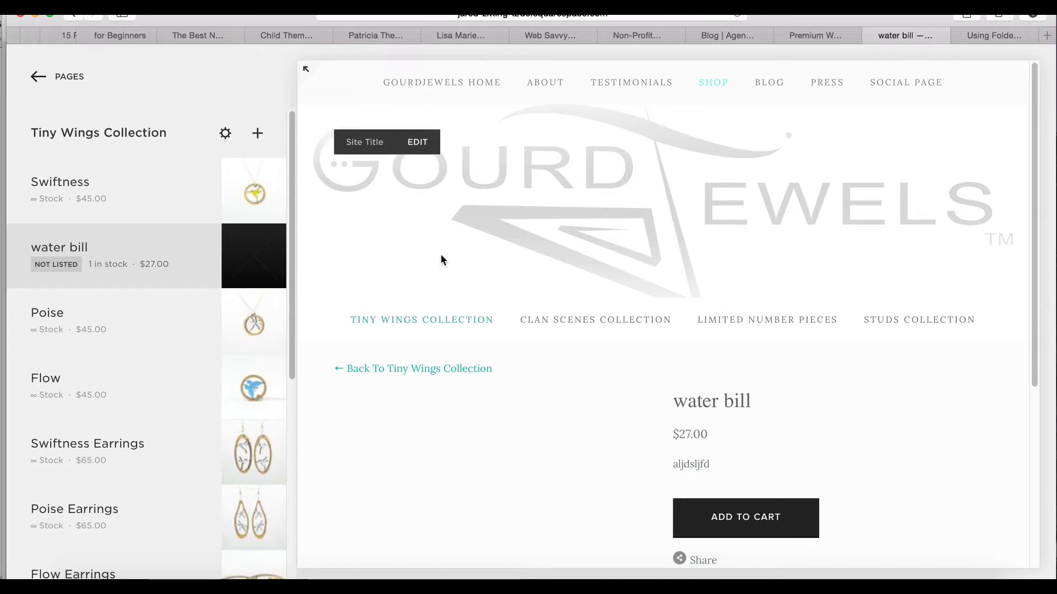
Delete the water bill product from the Tiny Wings Collection and look over the remaining products on the collection page
{"action": "mouse_move", "coordinate": [88, 267]}
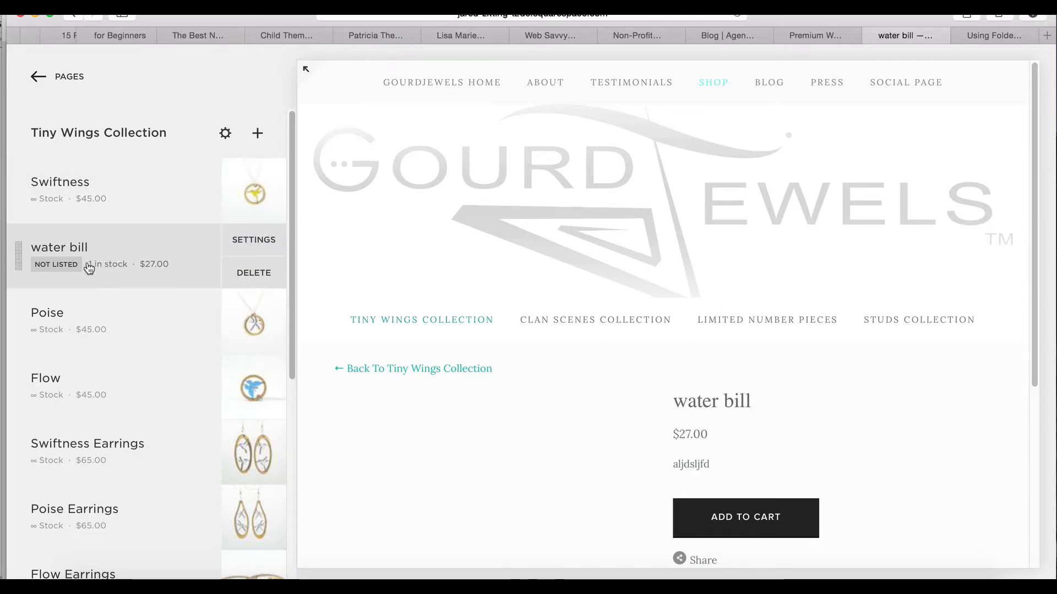
{"action": "left_click", "coordinate": [245, 270]}
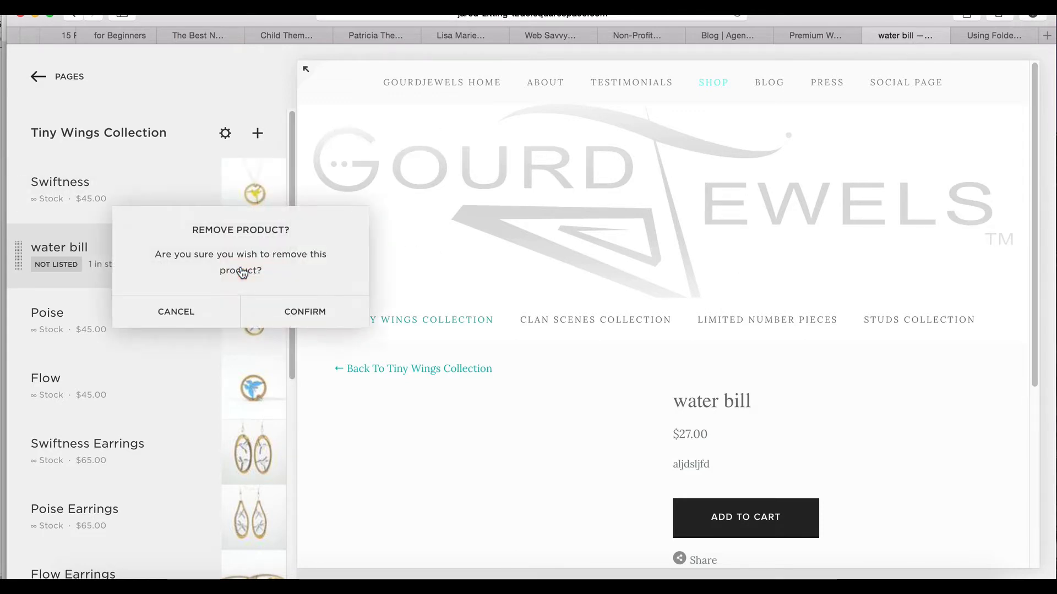
{"action": "left_click", "coordinate": [279, 311]}
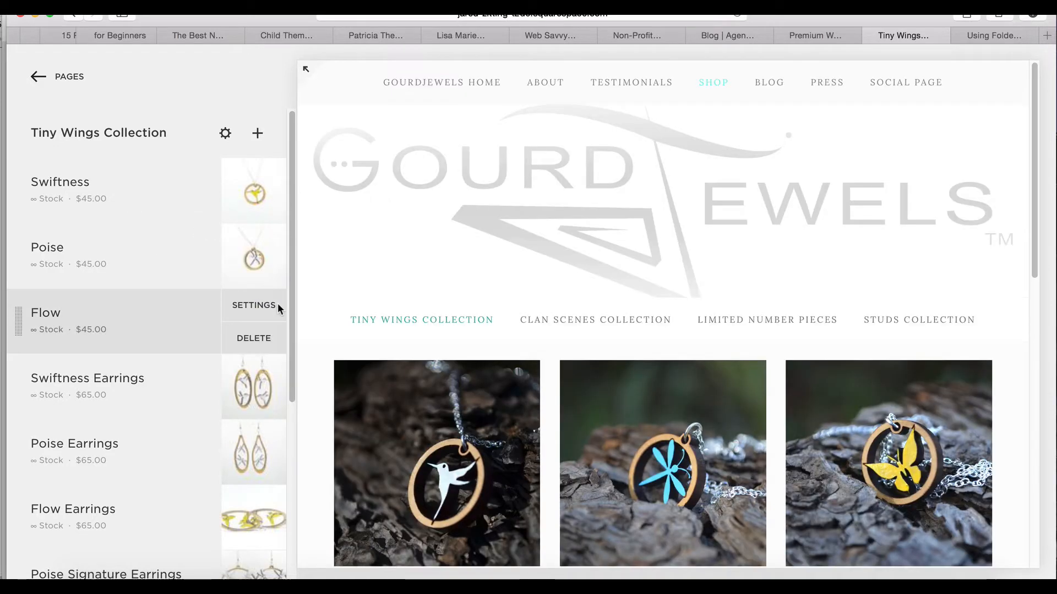
{"action": "scroll", "coordinate": [483, 408], "scroll_direction": "down", "scroll_amount": 8}
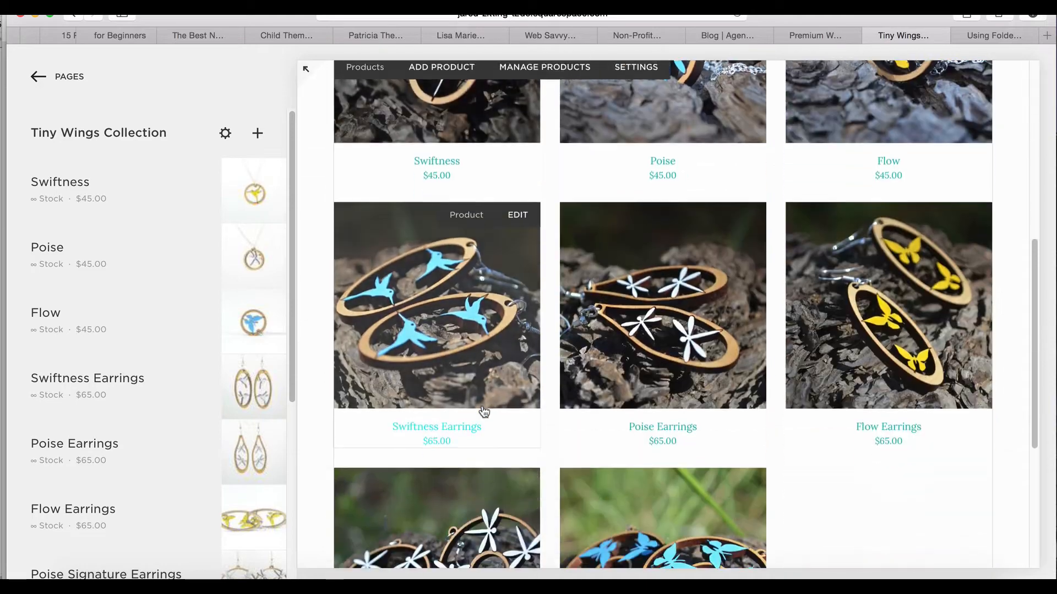
{"action": "scroll", "coordinate": [483, 408], "scroll_direction": "up", "scroll_amount": 10}
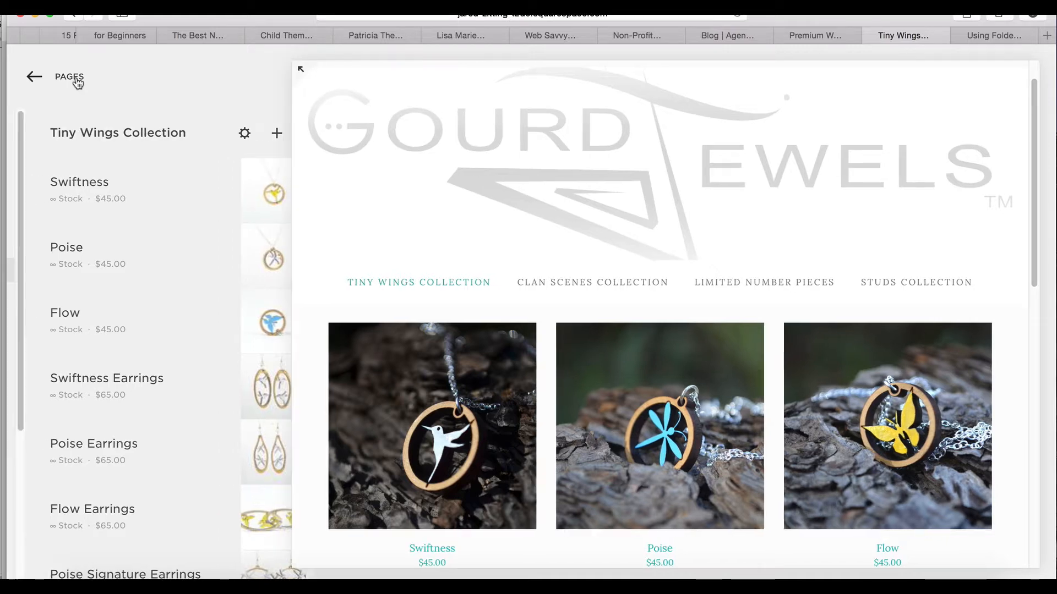
Leave the Tiny Wings Collection and view the store's orders in Commerce
{"action": "left_click", "coordinate": [70, 77]}
{"action": "left_click", "coordinate": [76, 79]}
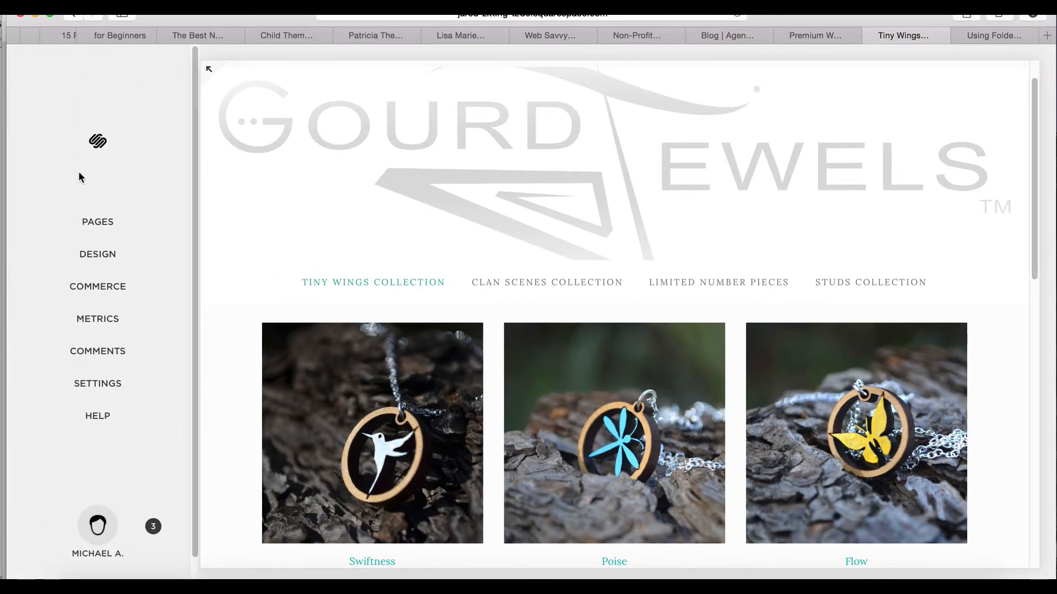
{"action": "left_click", "coordinate": [93, 286]}
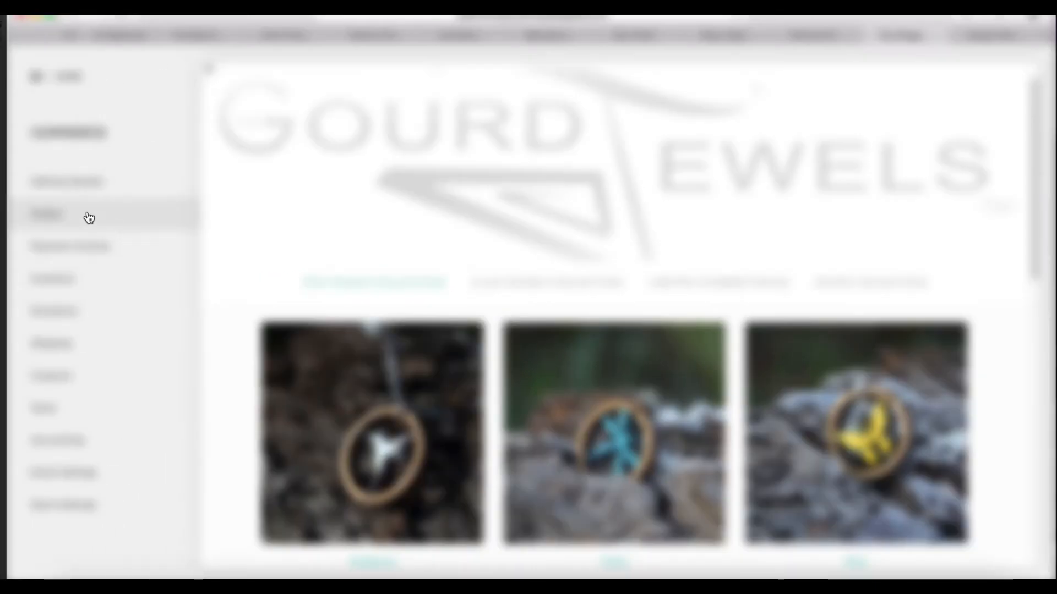
{"action": "left_click", "coordinate": [86, 213]}
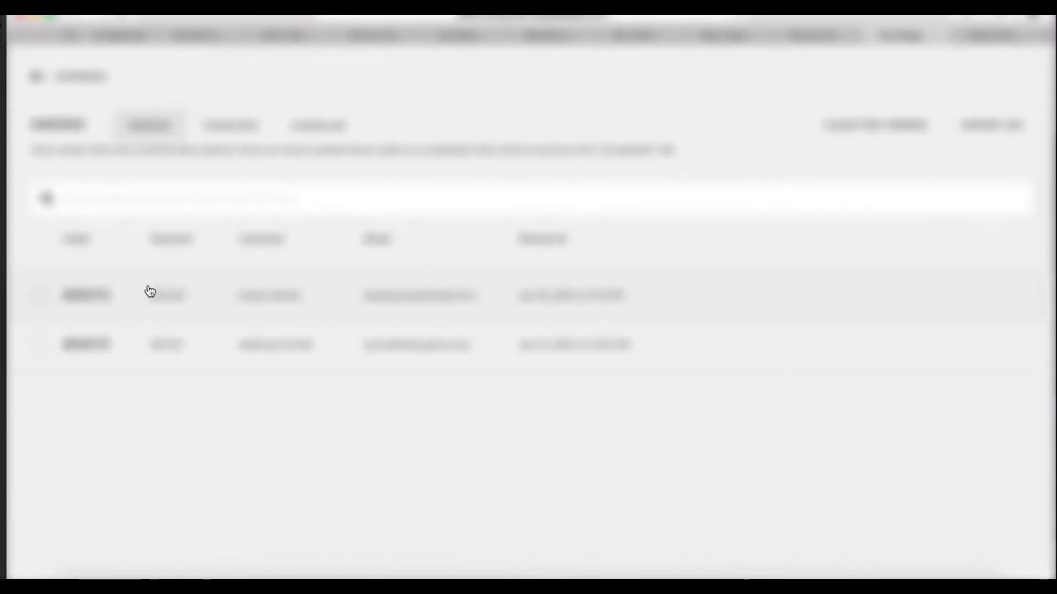
{"action": "left_click", "coordinate": [77, 79]}
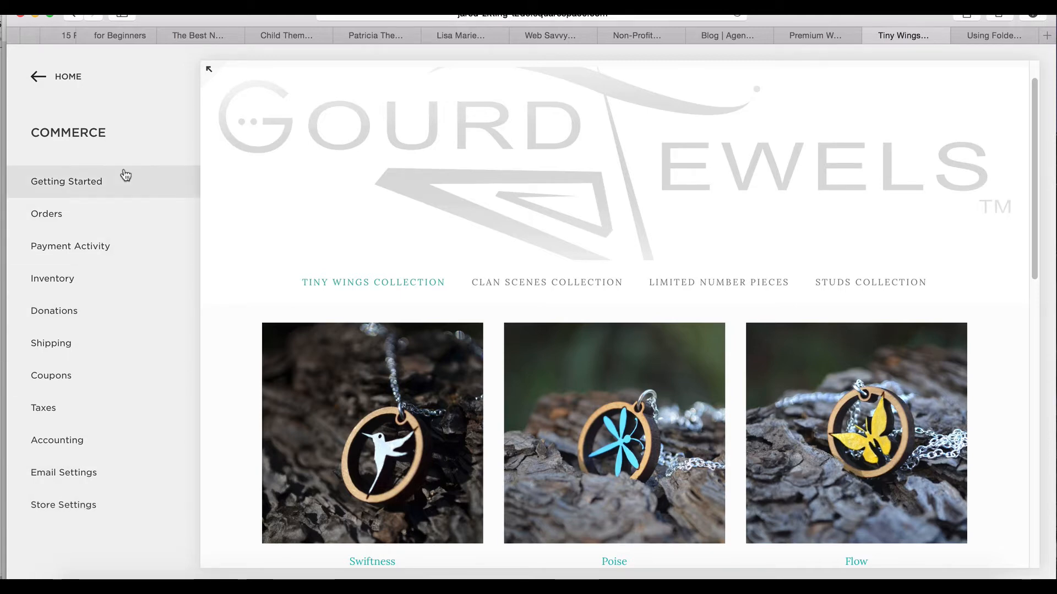
Examine the site's Mobile Usage and Traffic Overview statistics in Metrics
{"action": "left_click", "coordinate": [70, 82]}
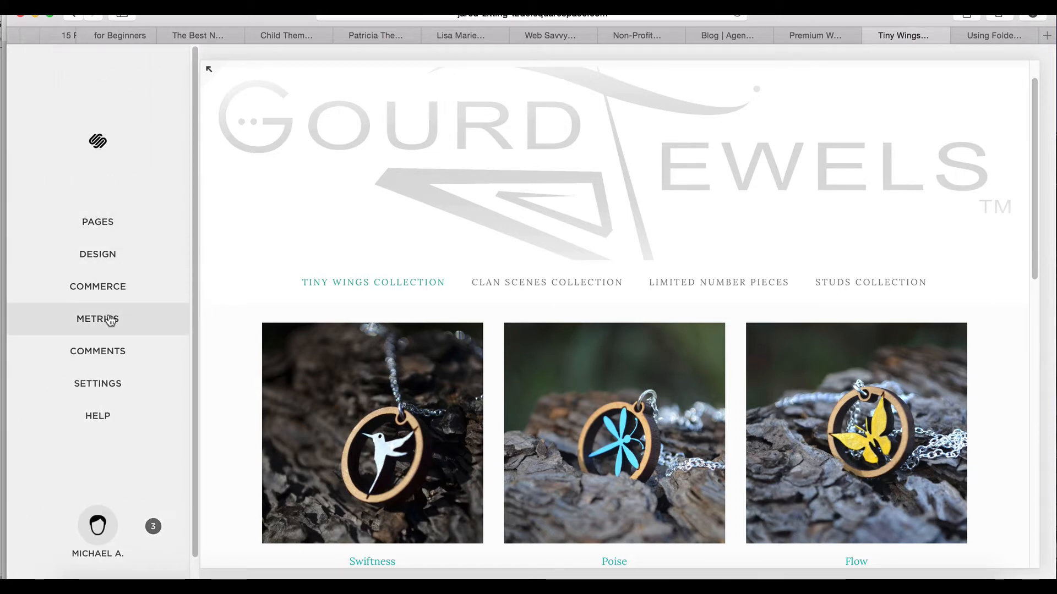
{"action": "left_click", "coordinate": [110, 319]}
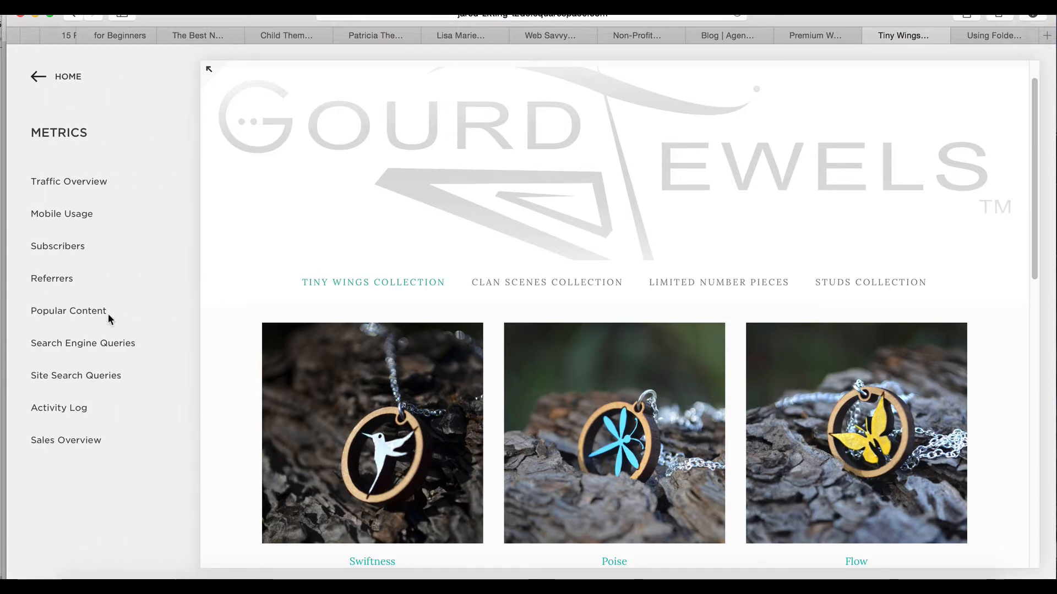
{"action": "left_click", "coordinate": [78, 219]}
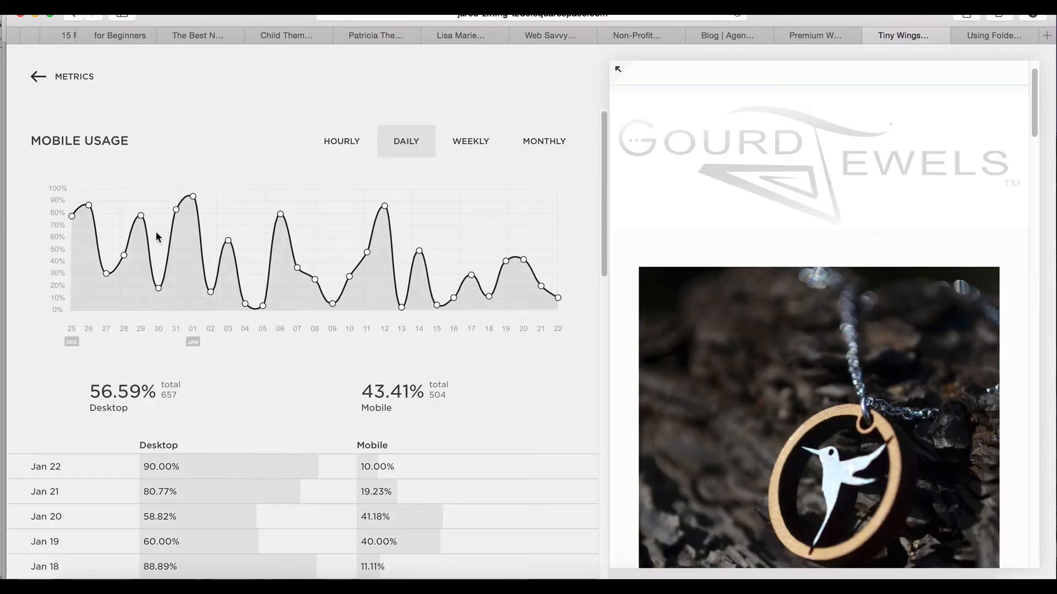
{"action": "left_click", "coordinate": [82, 78]}
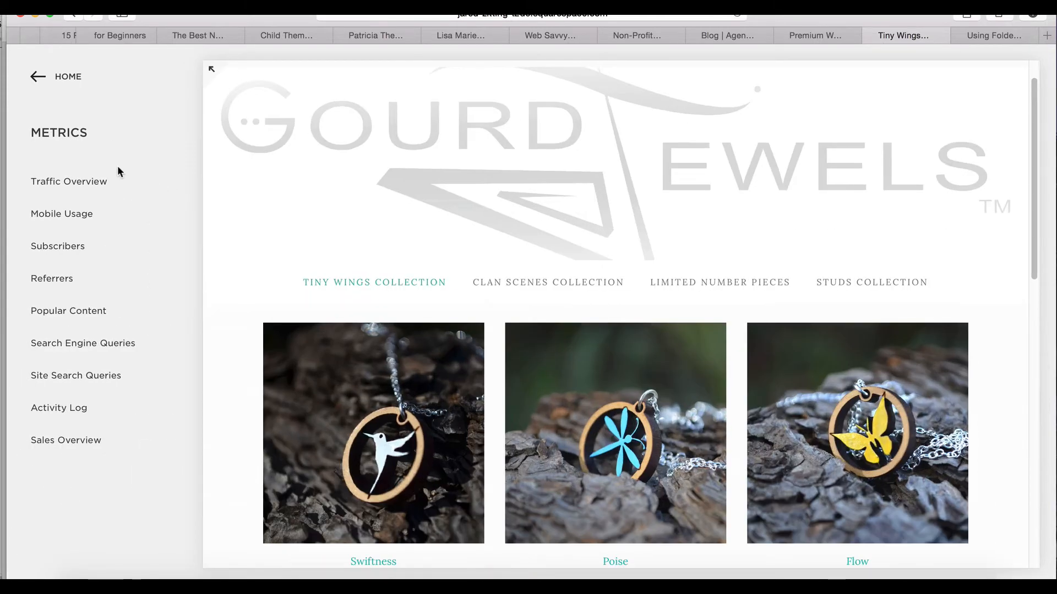
{"action": "left_click", "coordinate": [102, 182]}
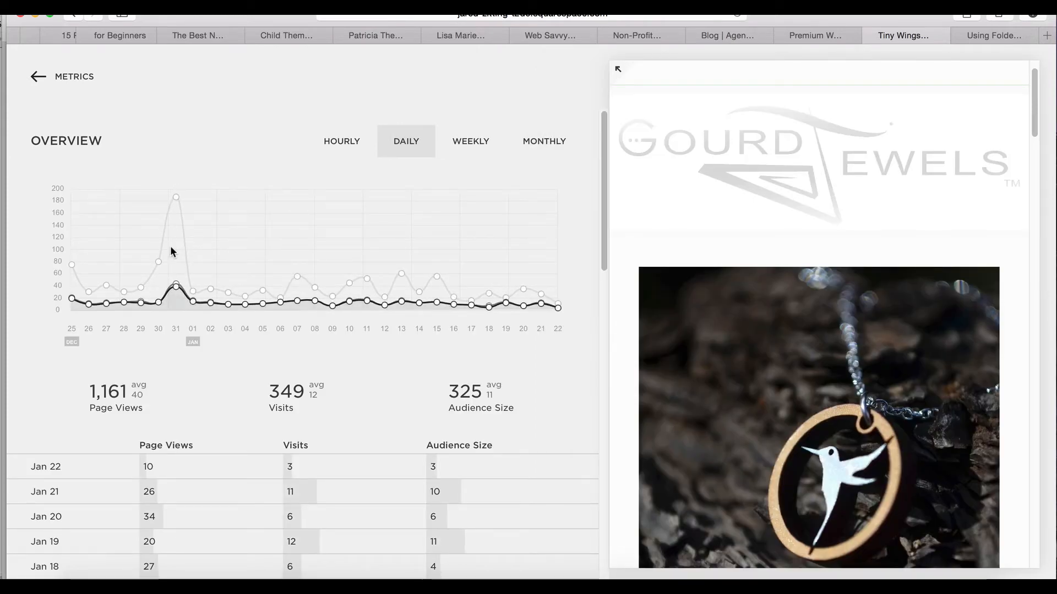
{"action": "mouse_move", "coordinate": [177, 285]}
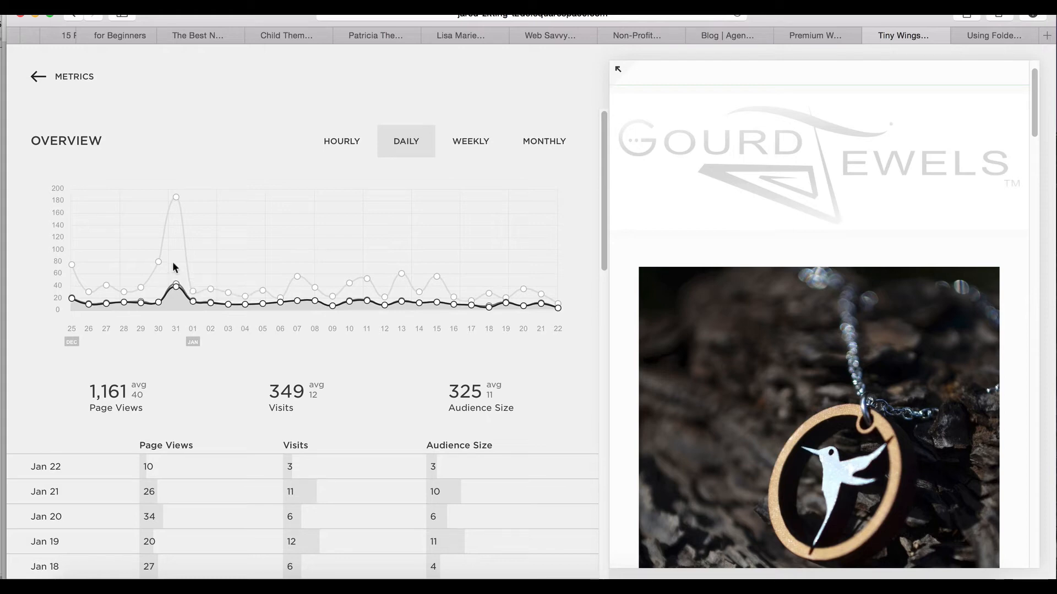
{"action": "left_click", "coordinate": [91, 82]}
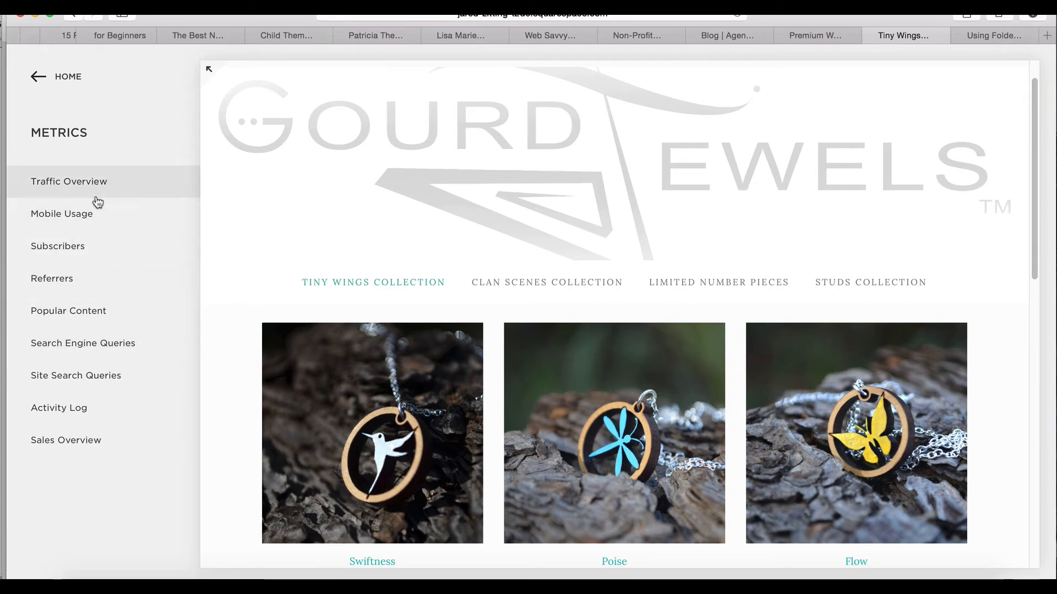
Look over the site's Settings categories and return to the home menu
{"action": "left_click", "coordinate": [60, 77]}
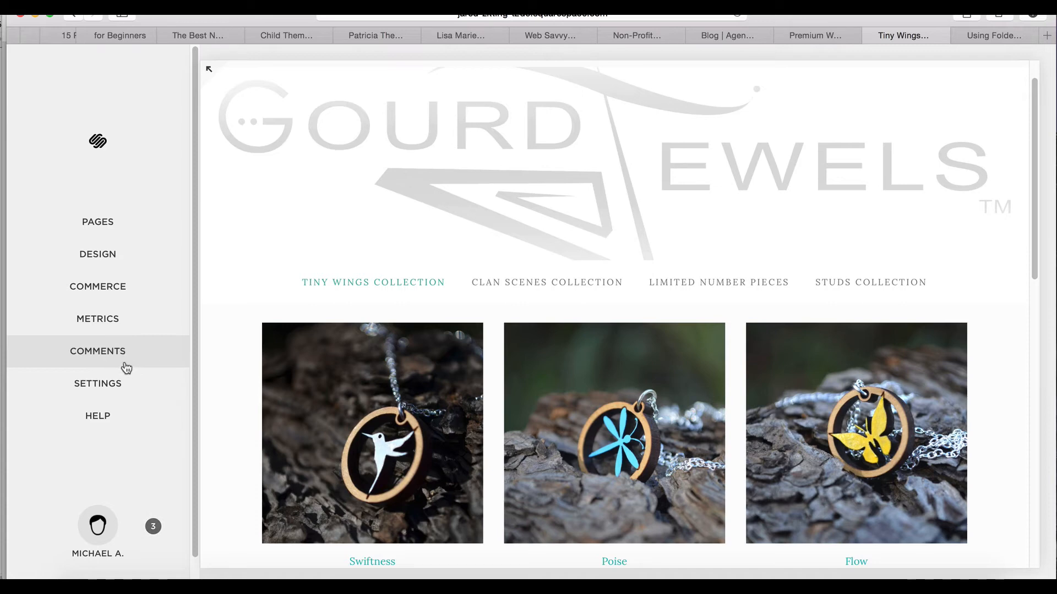
{"action": "left_click", "coordinate": [110, 388]}
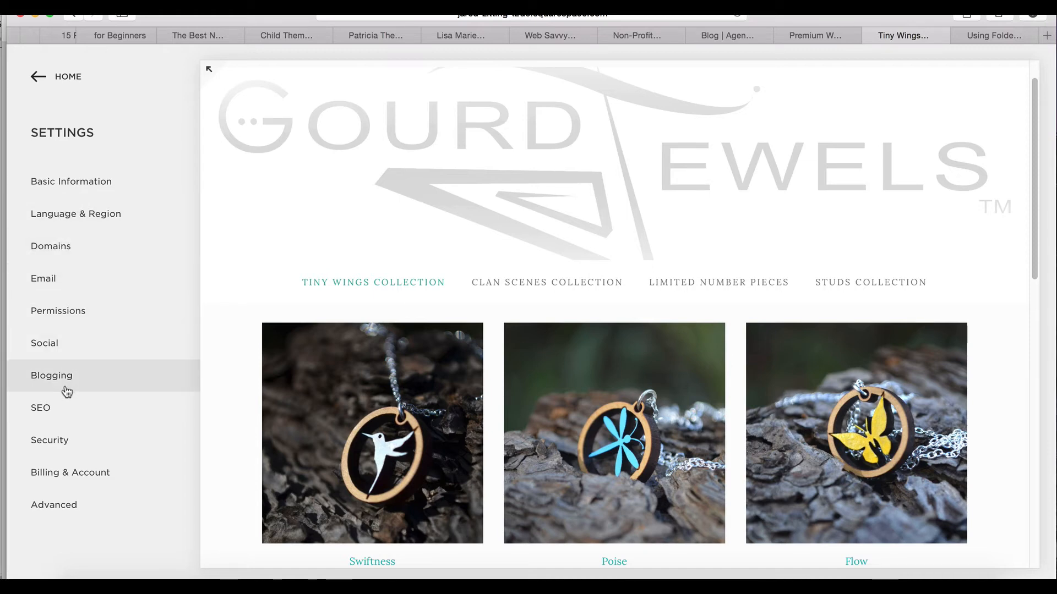
{"action": "left_click", "coordinate": [72, 82]}
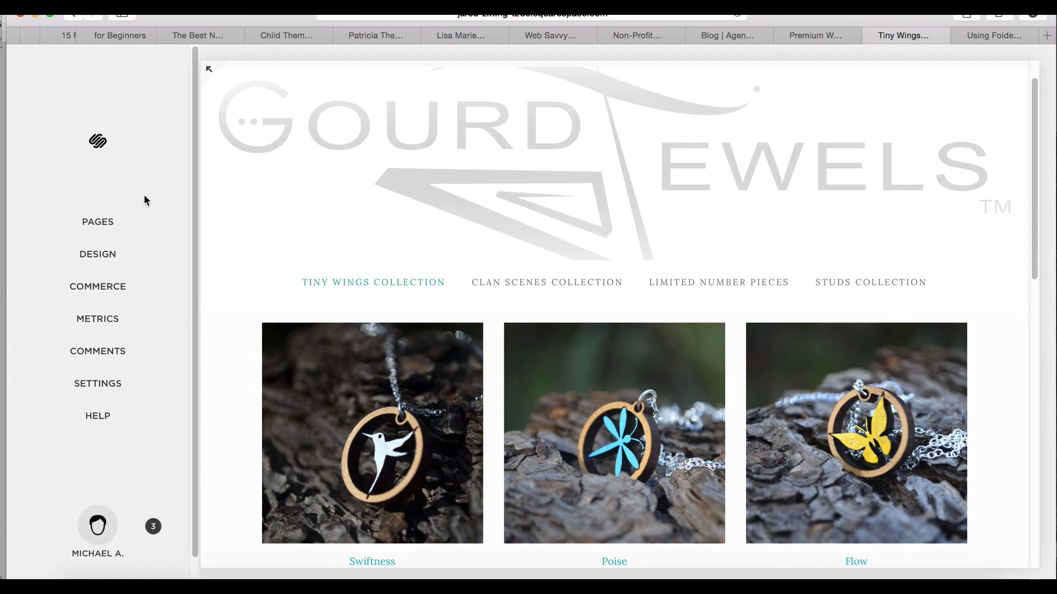